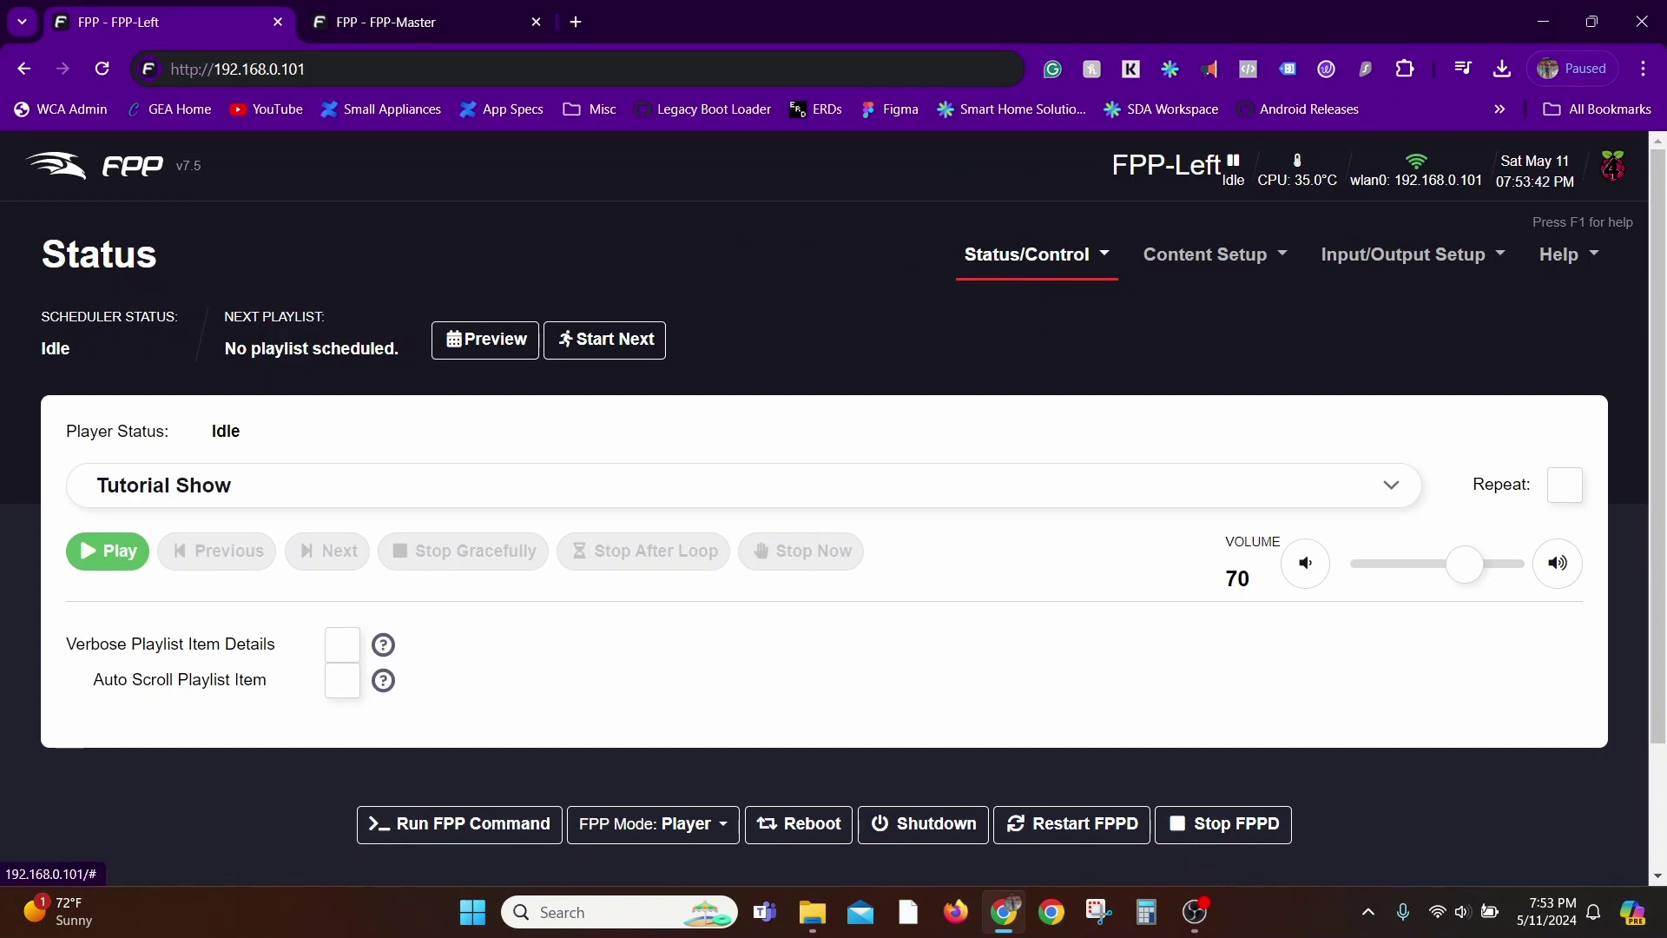
Set the FPP Player Mode to Remote in FPP-Left's system settings and restart FPPD
click(1027, 254)
click(1055, 447)
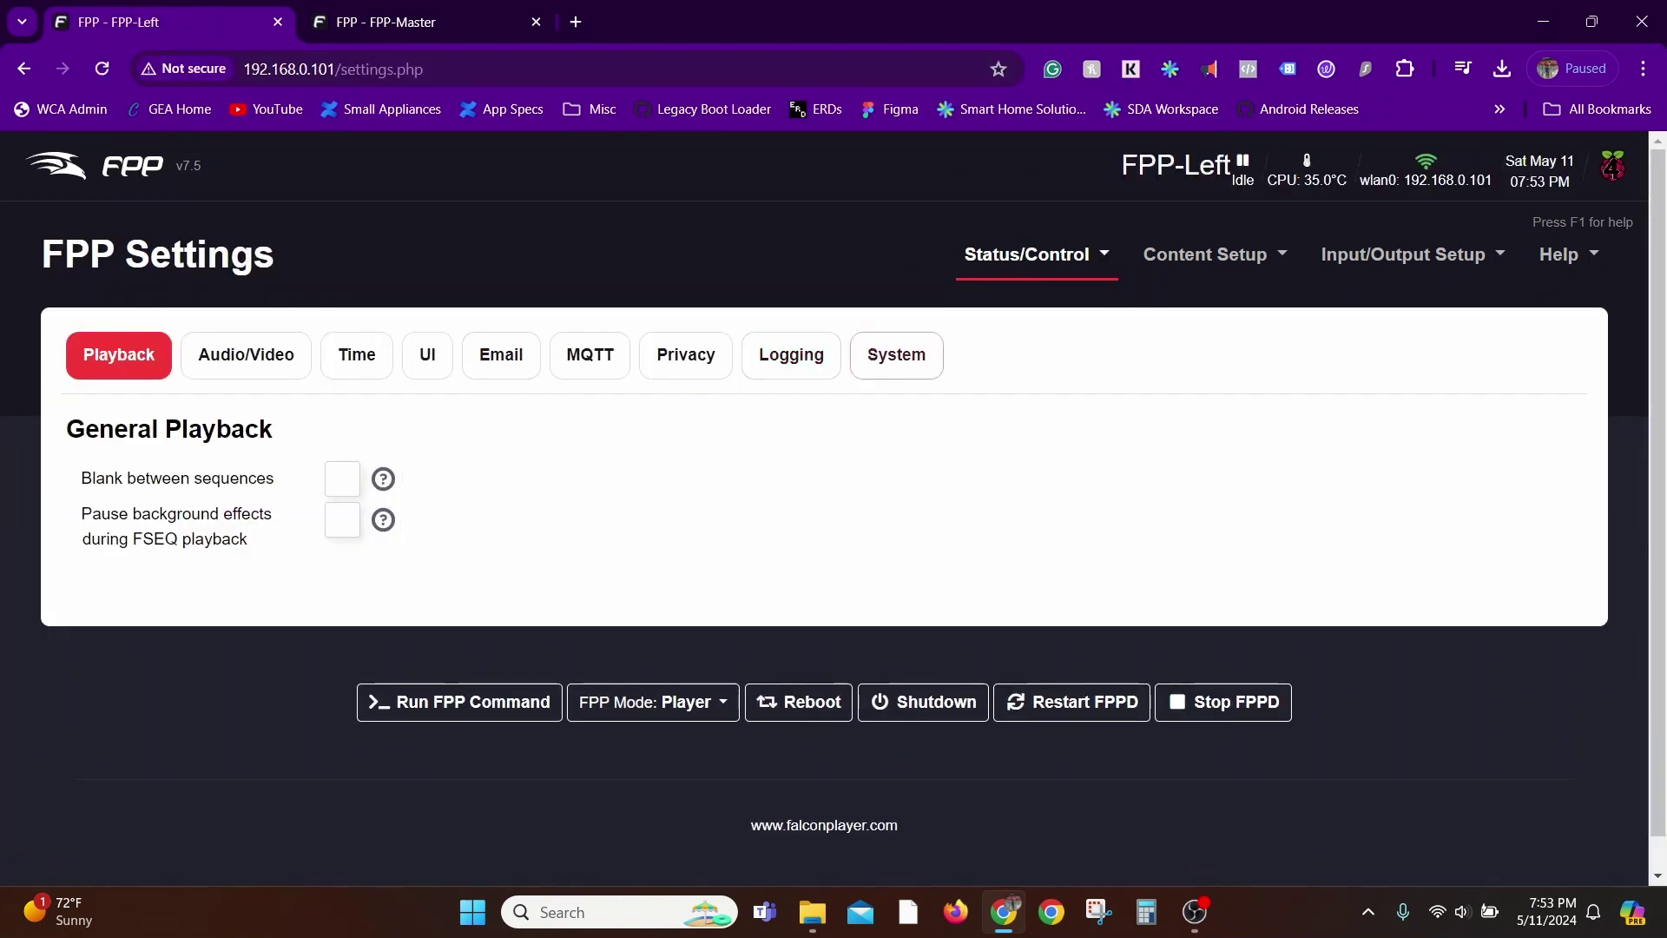
click(896, 354)
click(375, 480)
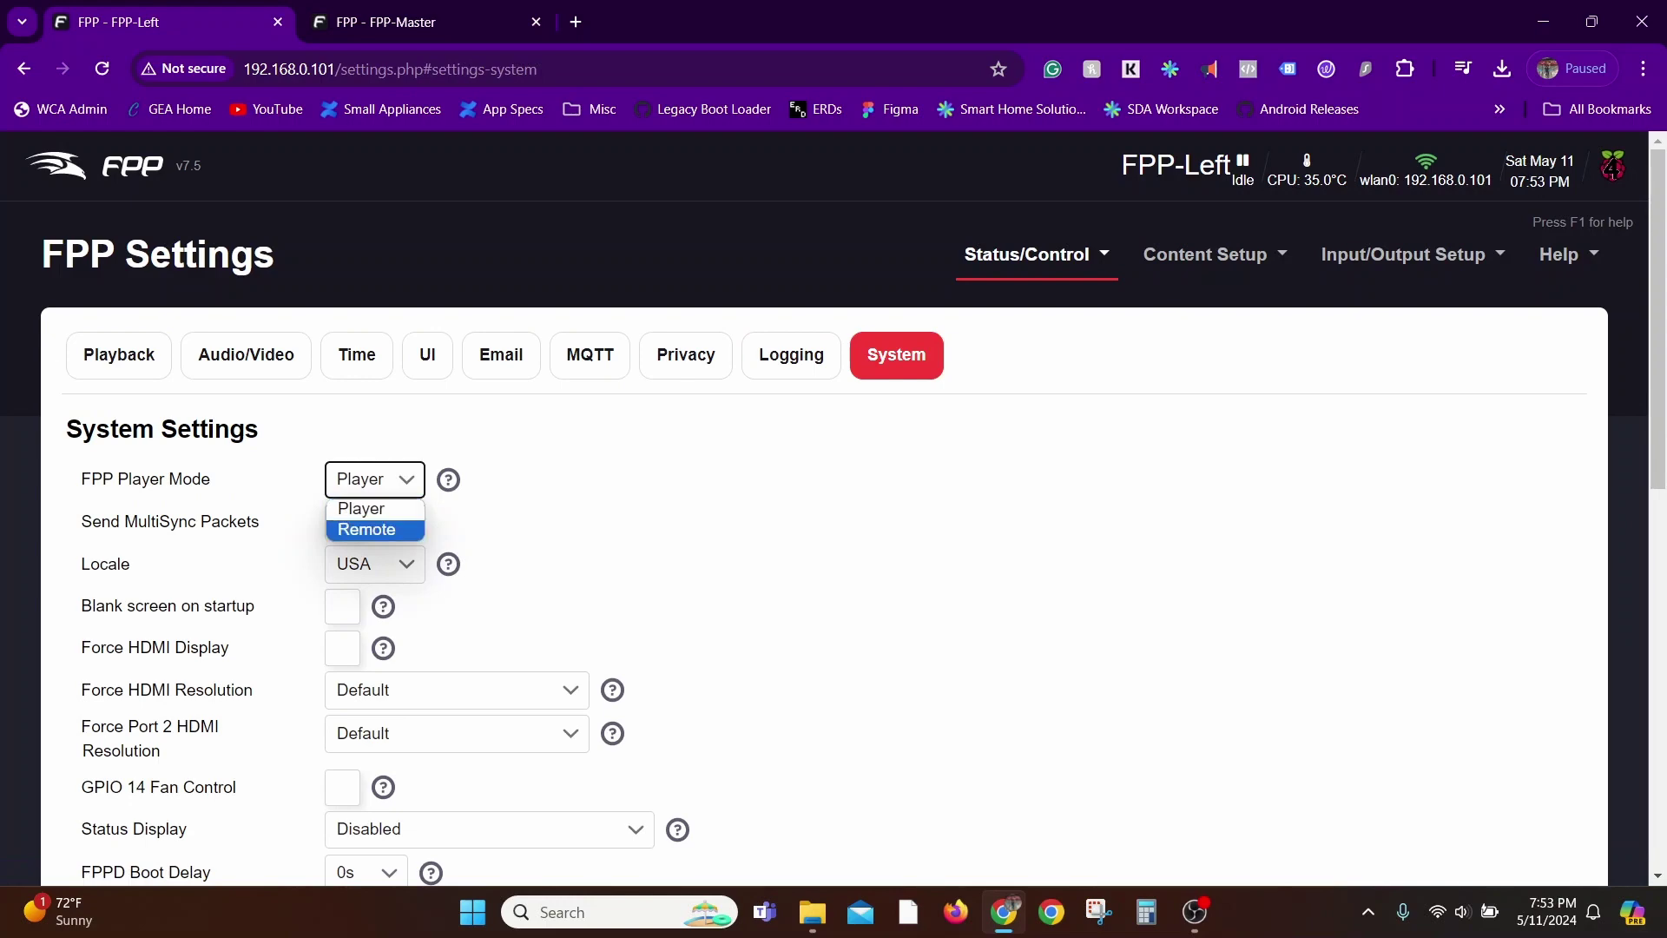
click(366, 529)
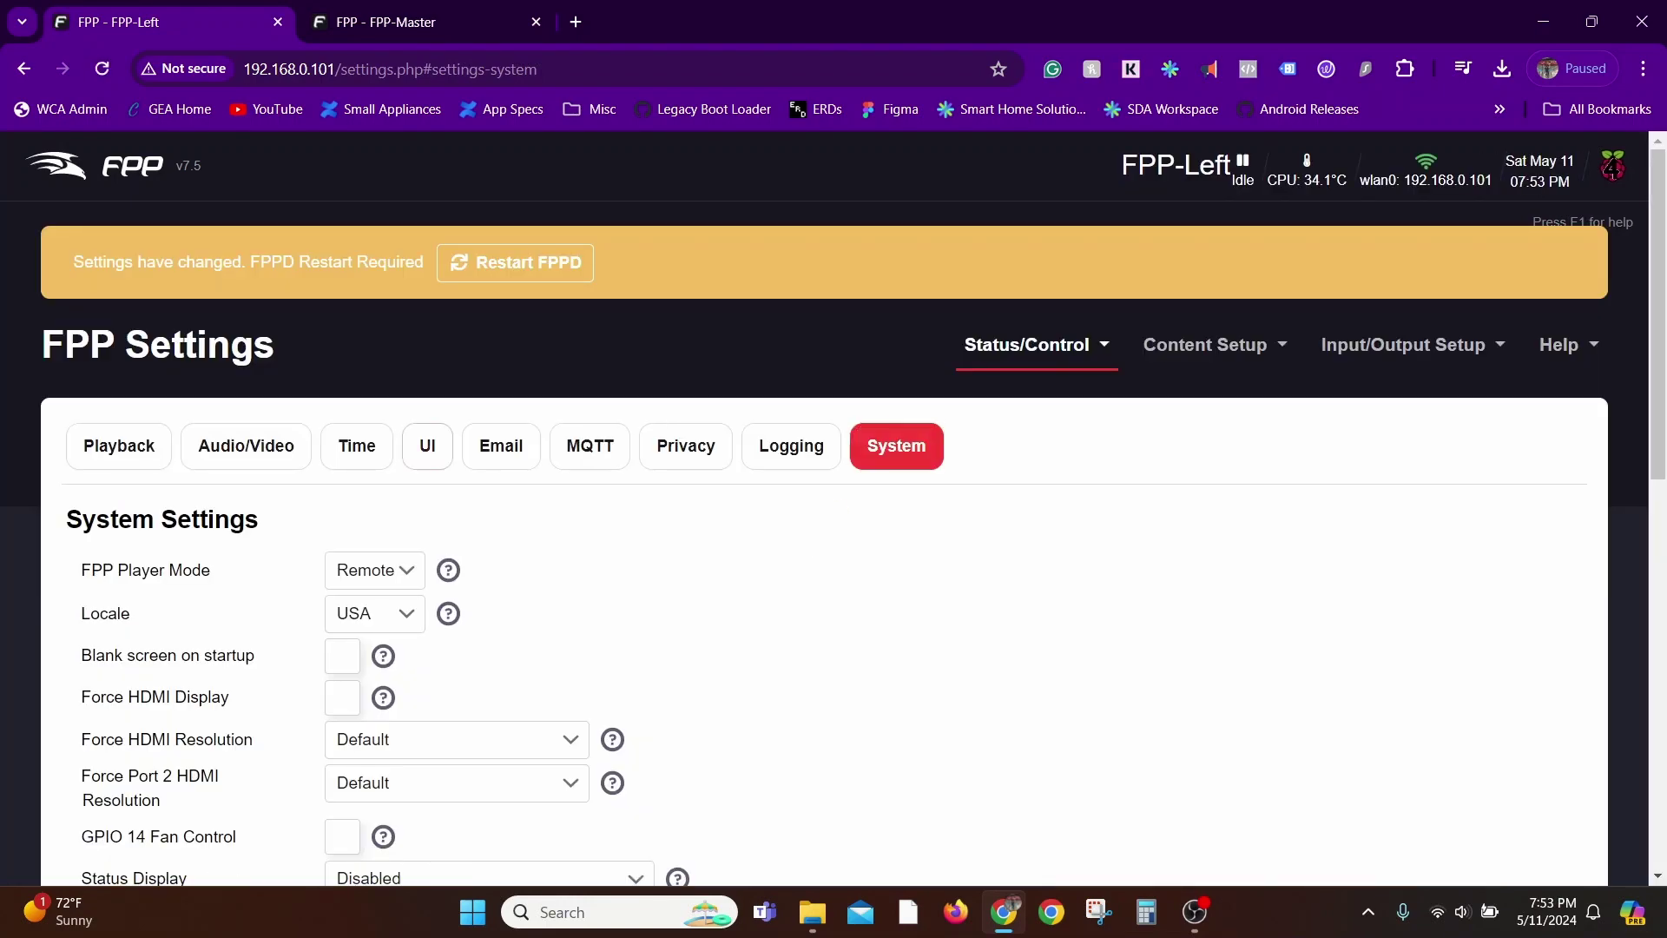
scroll(834, 521, down, 4)
scroll(825, 538, up, 4)
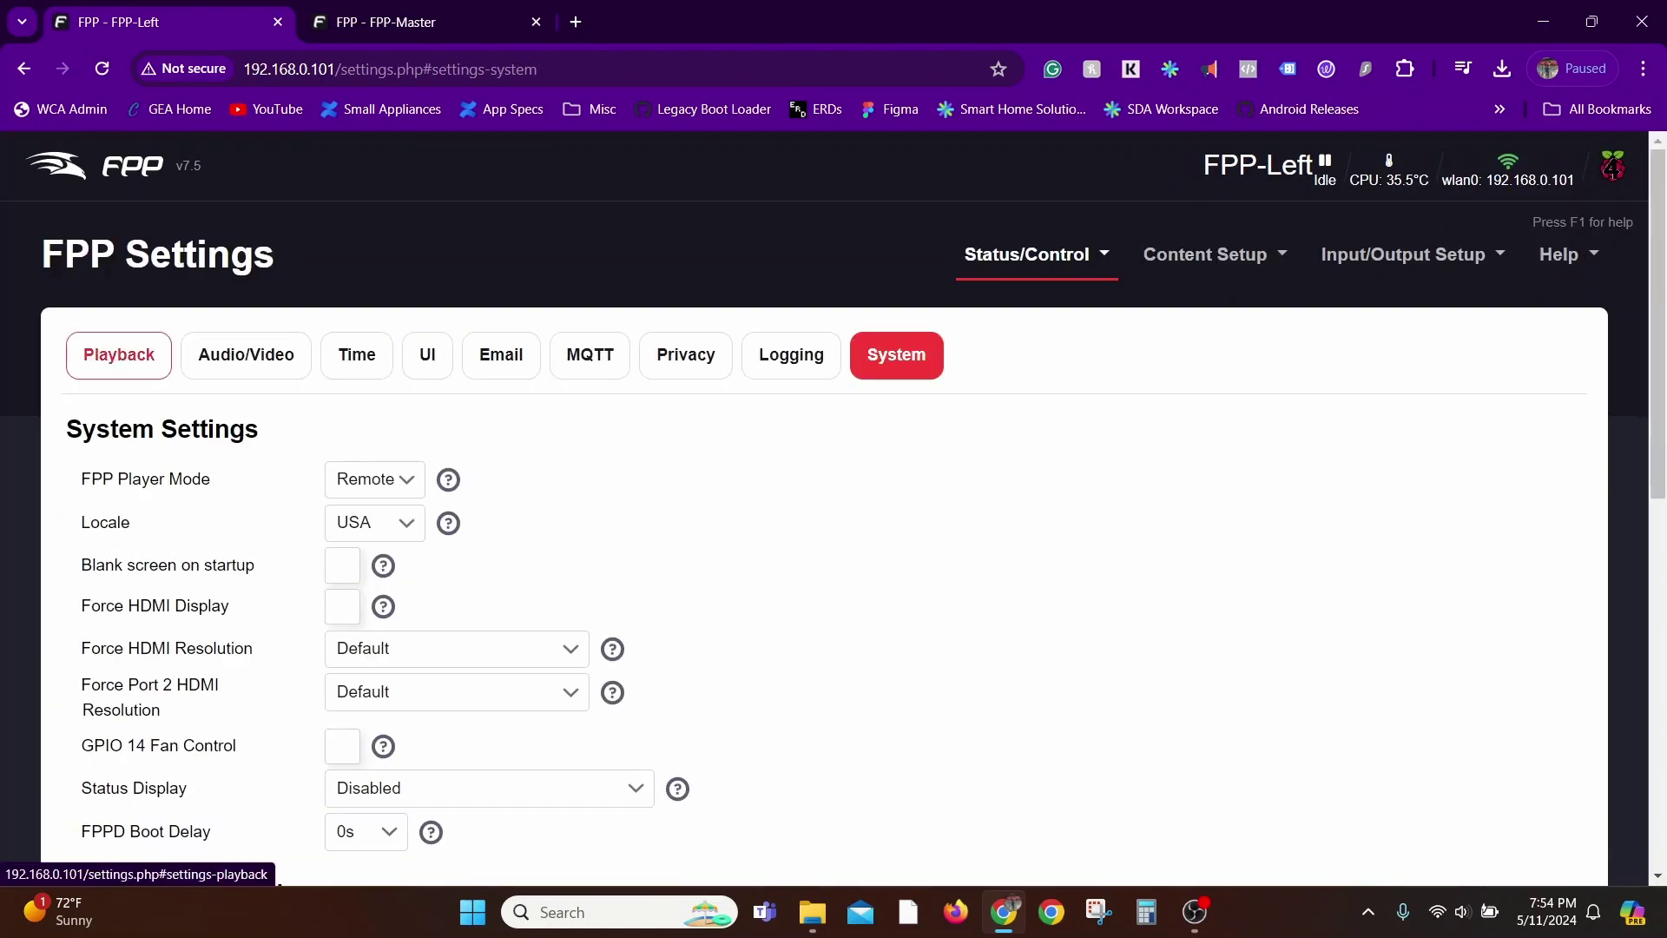
Open FPP-Left's status page and examine its remote status and MultiSync packet counts
click(97, 166)
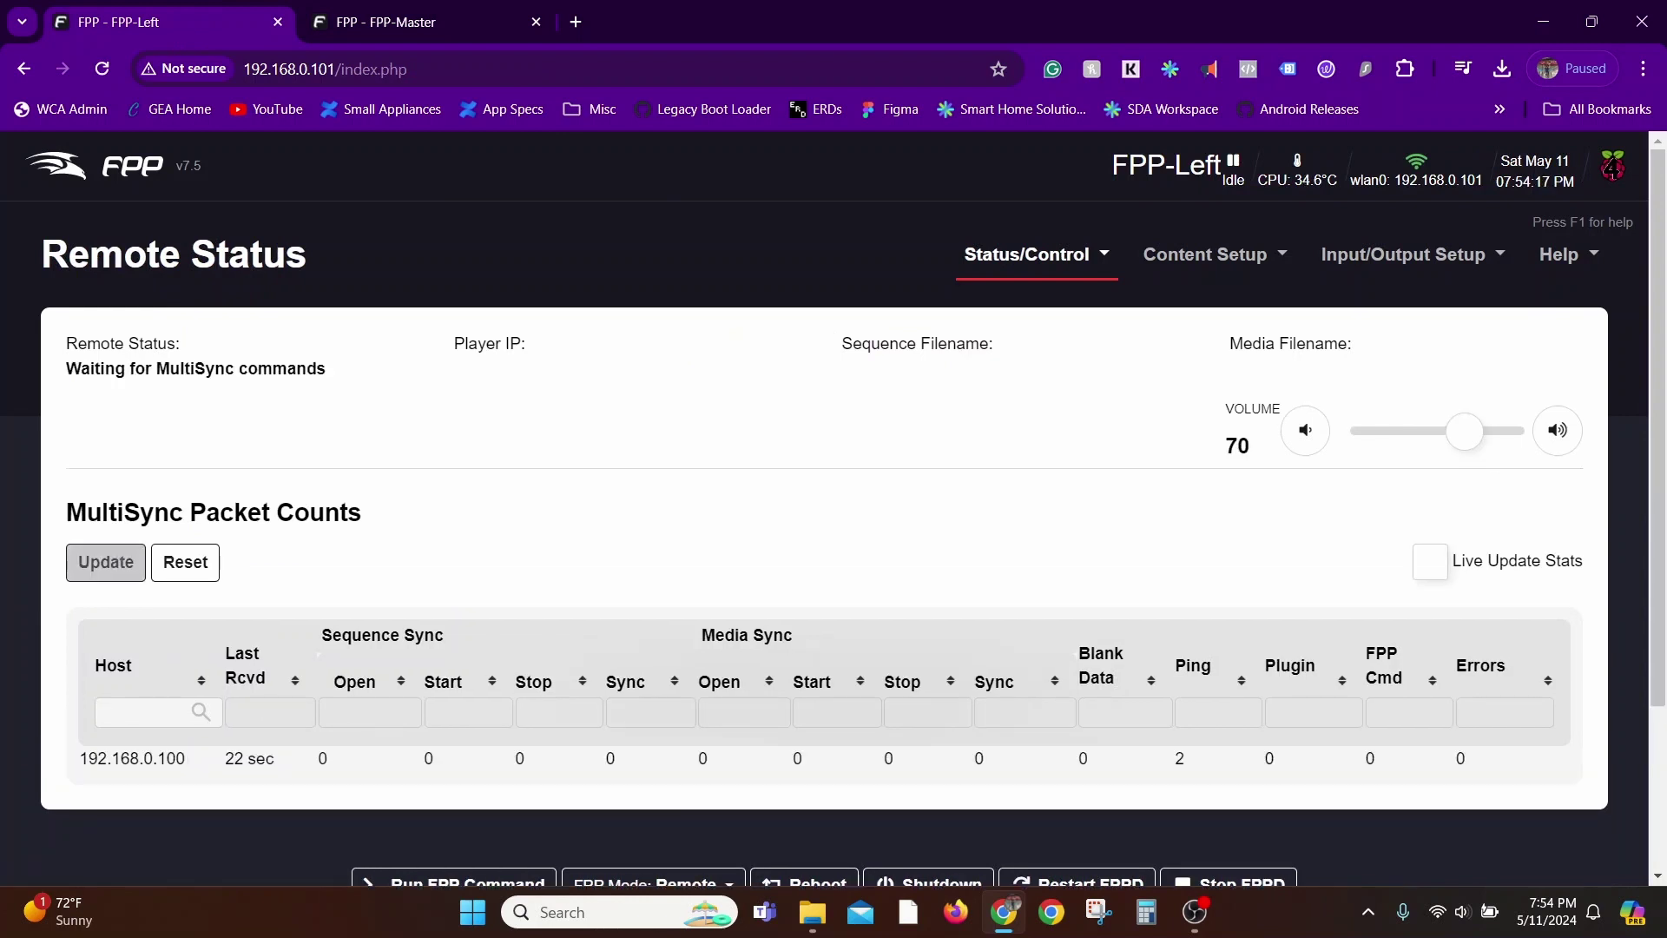
scroll(833, 521, down, 1)
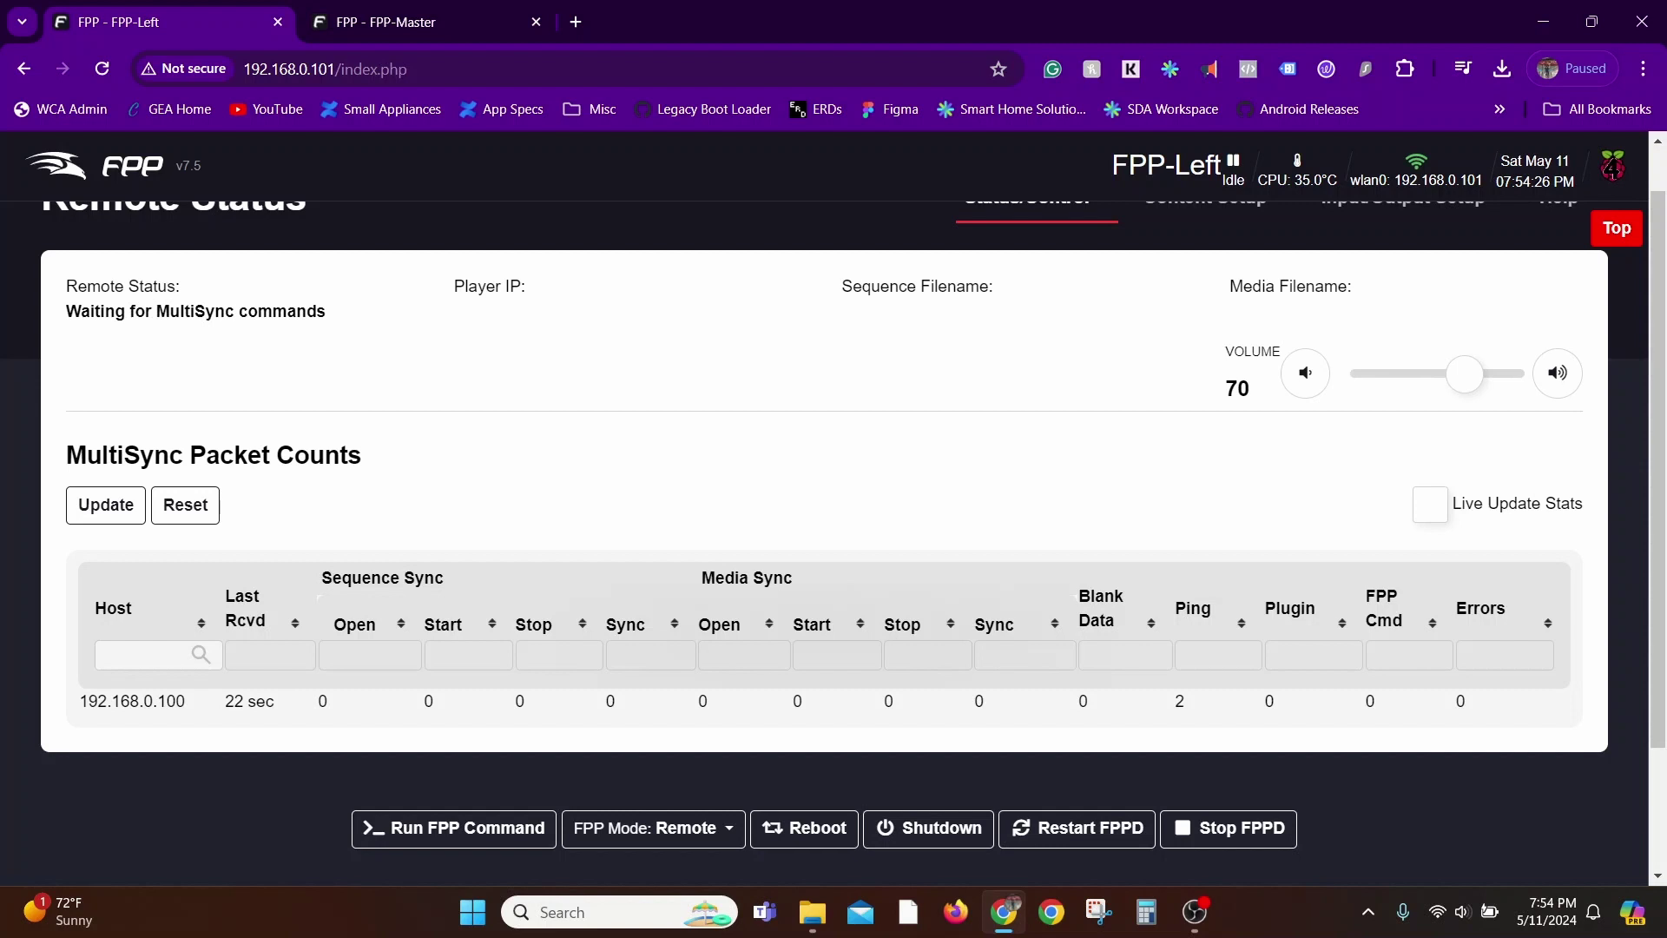
scroll(833, 521, up, 1)
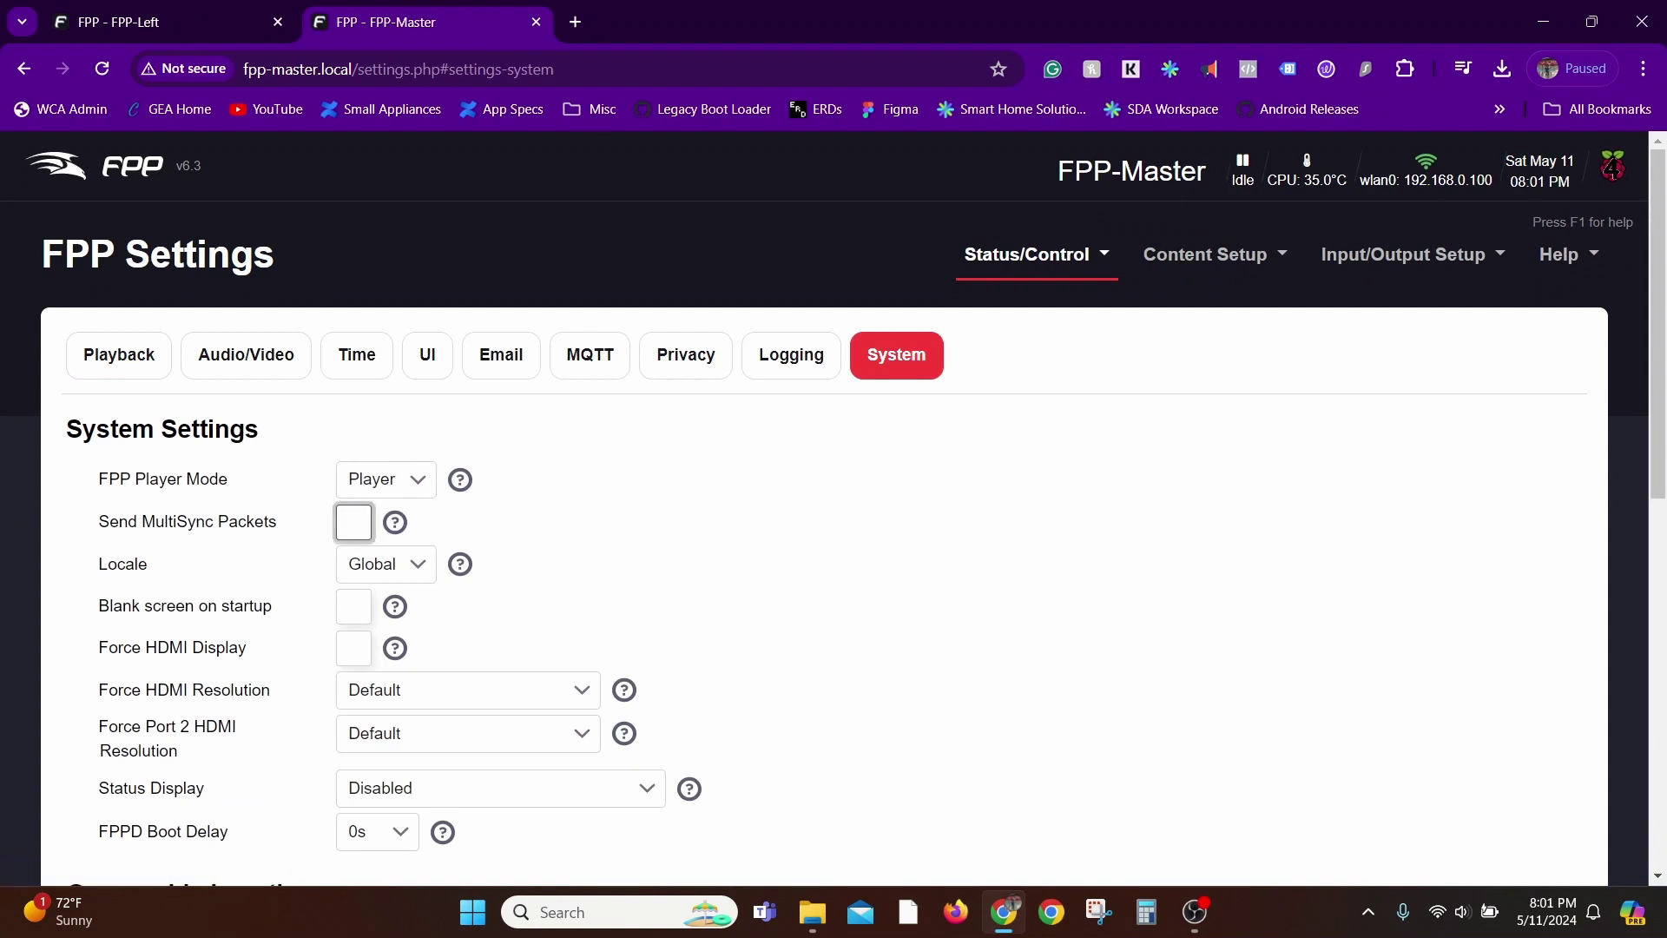
Enable Send MultiSync Packets in FPP-Master's system settings and restart FPPD
click(353, 522)
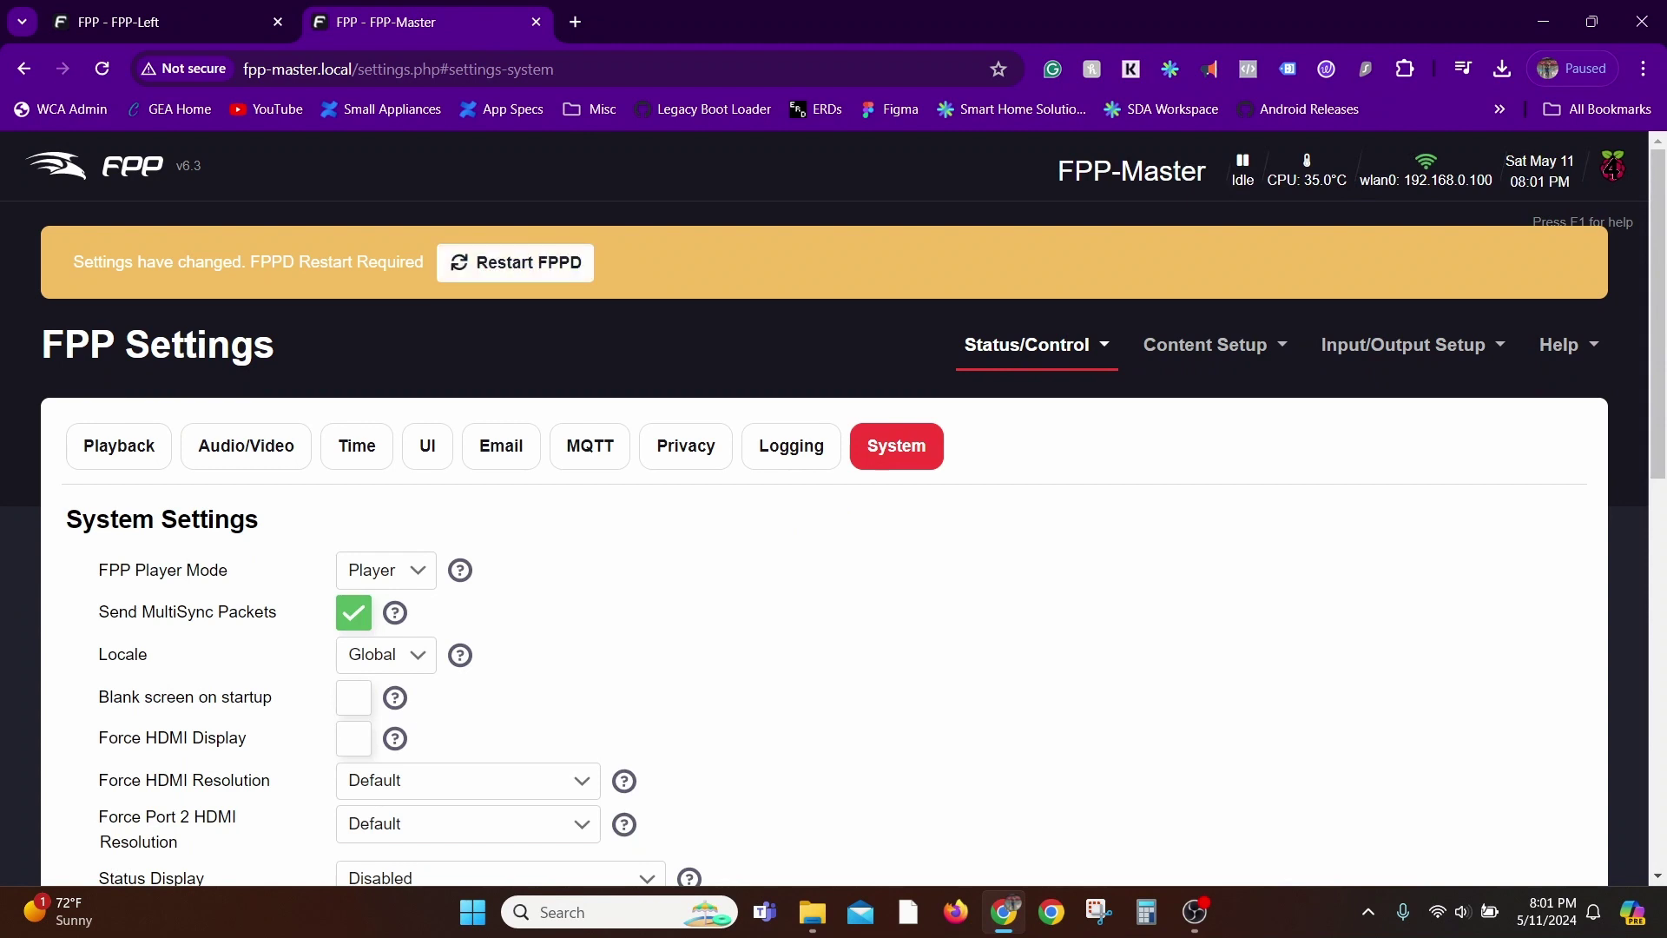
click(515, 263)
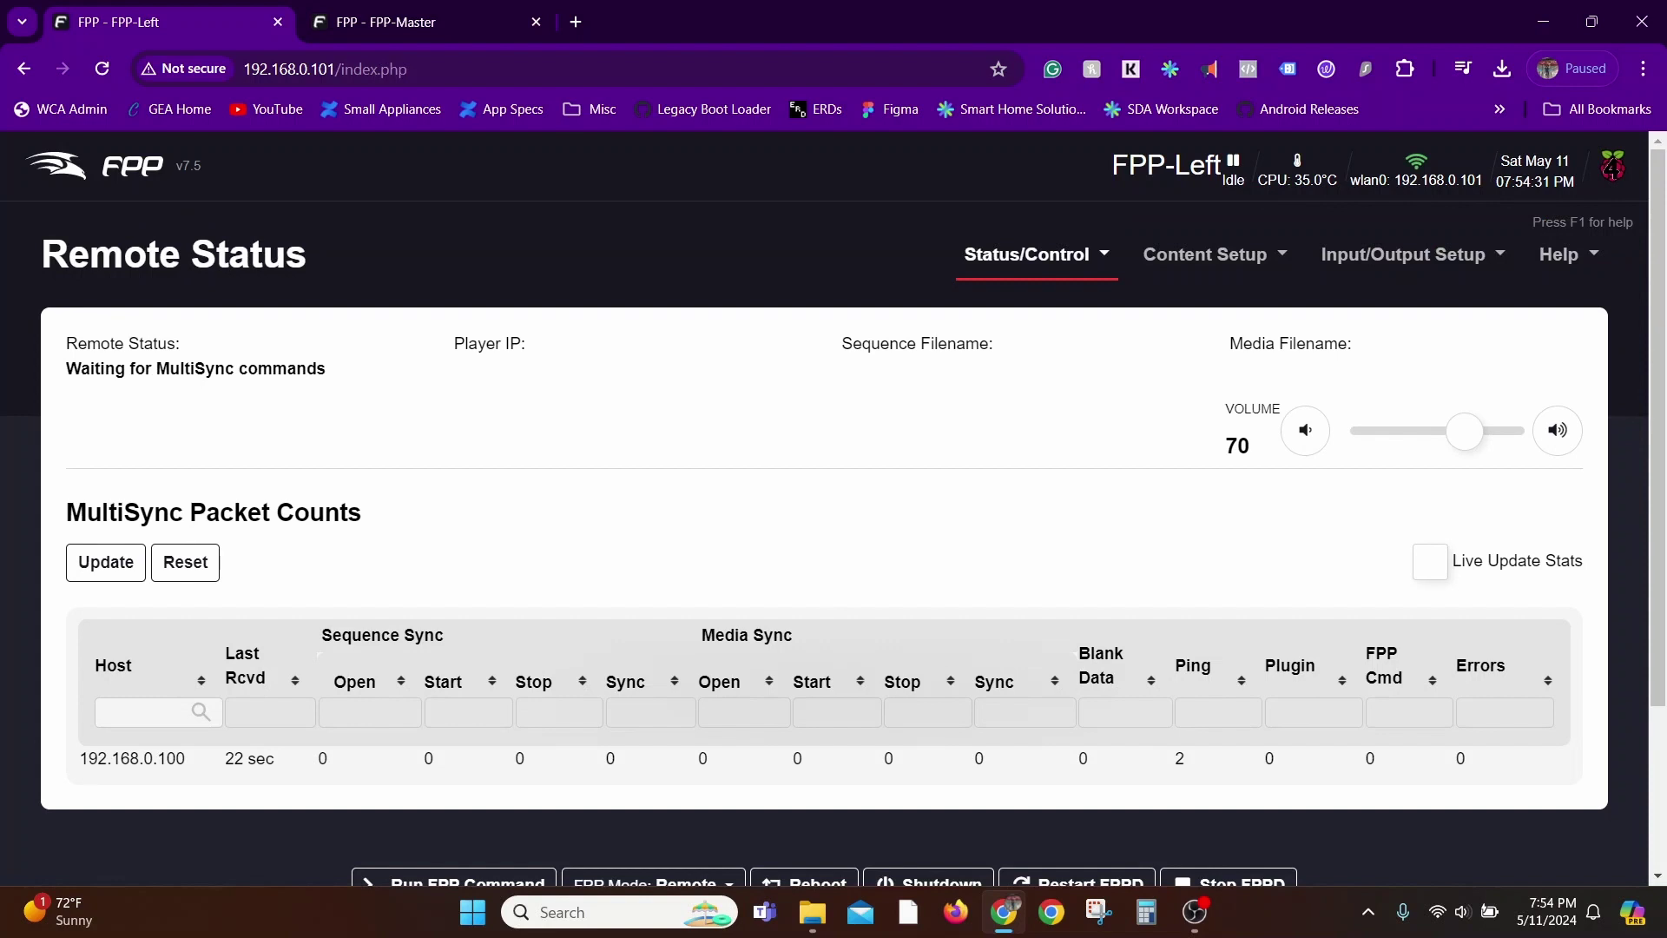
Check FPP-Master's status page and return to FPP-Left's remote status page
click(386, 22)
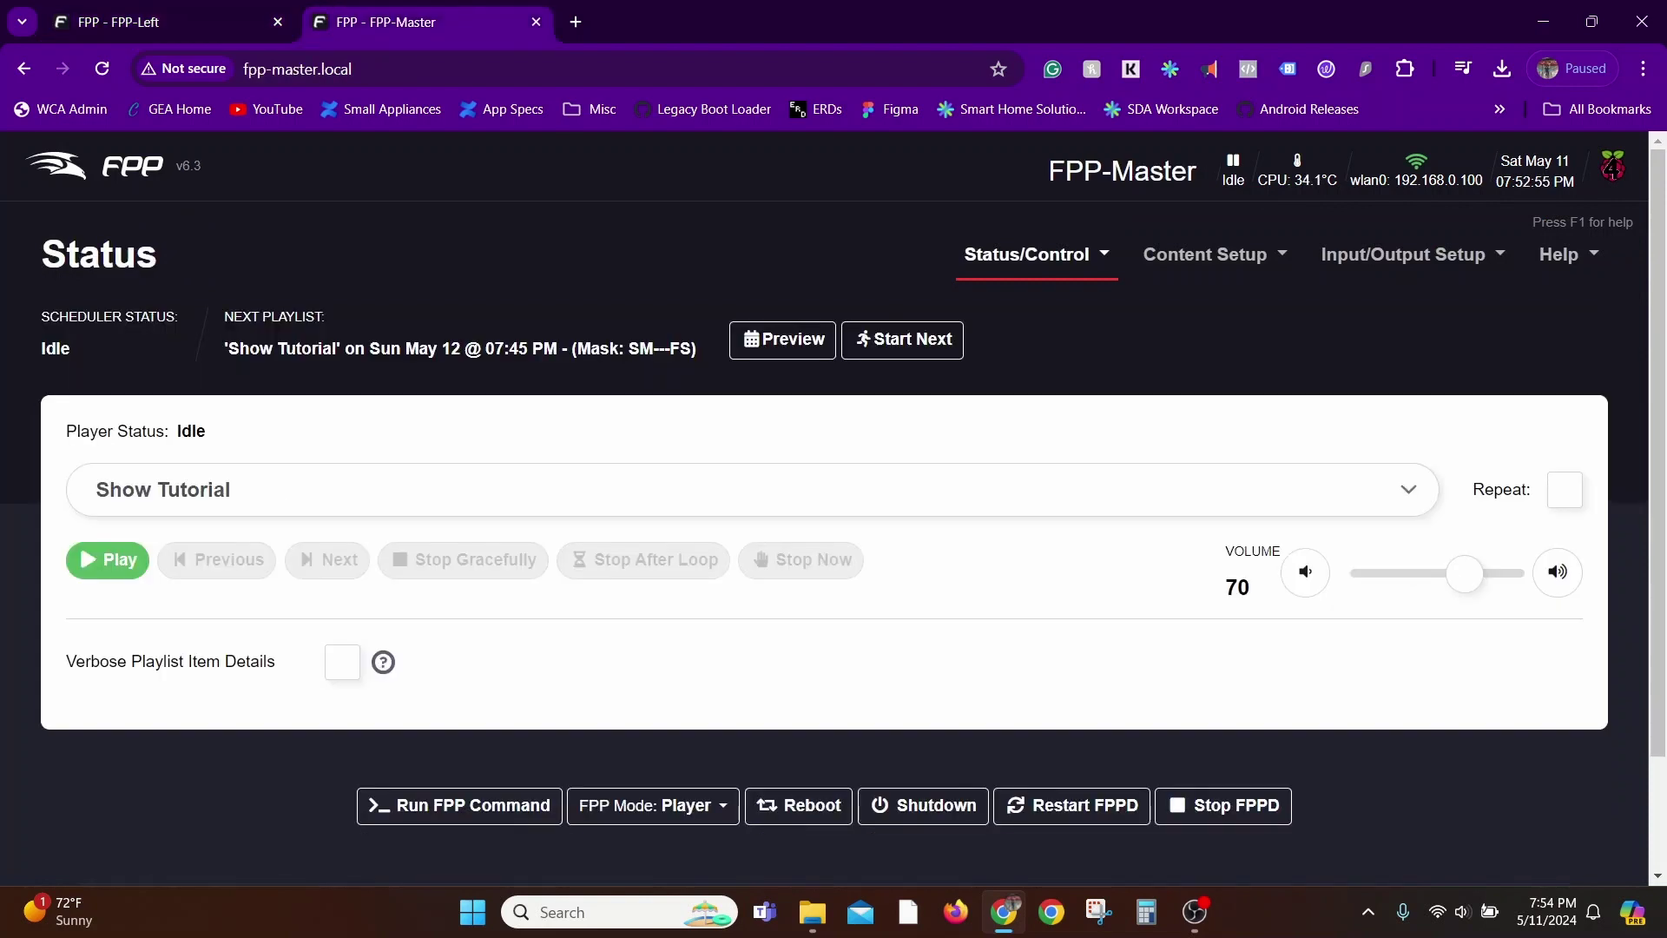
click(99, 167)
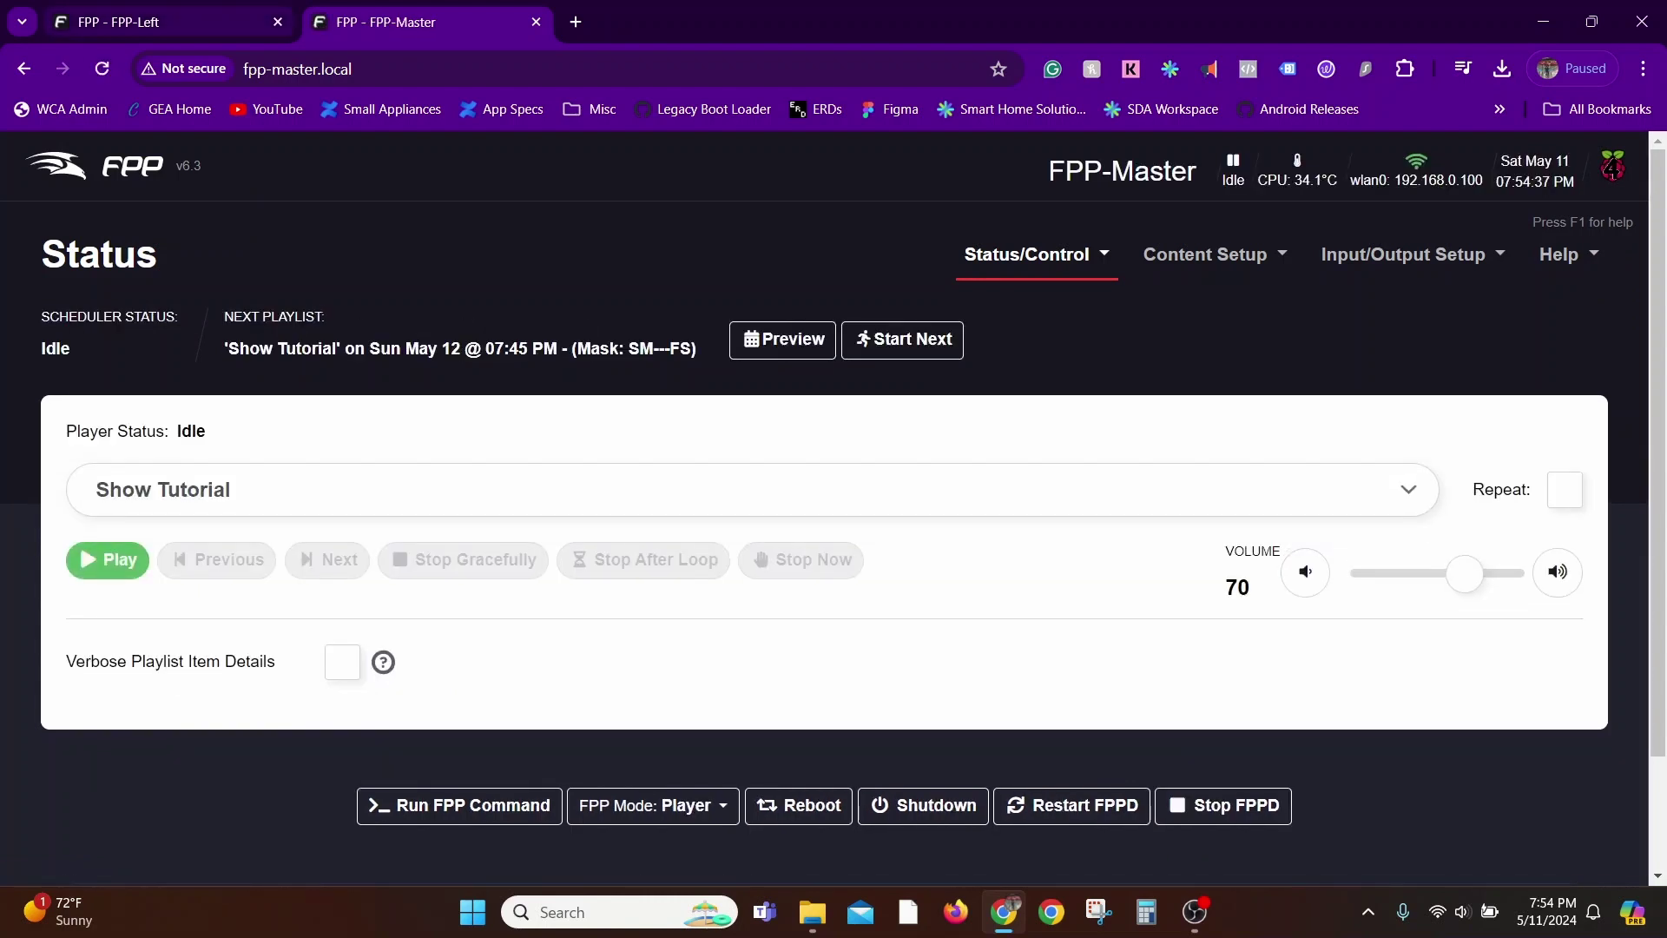
key(ctrl+Tab)
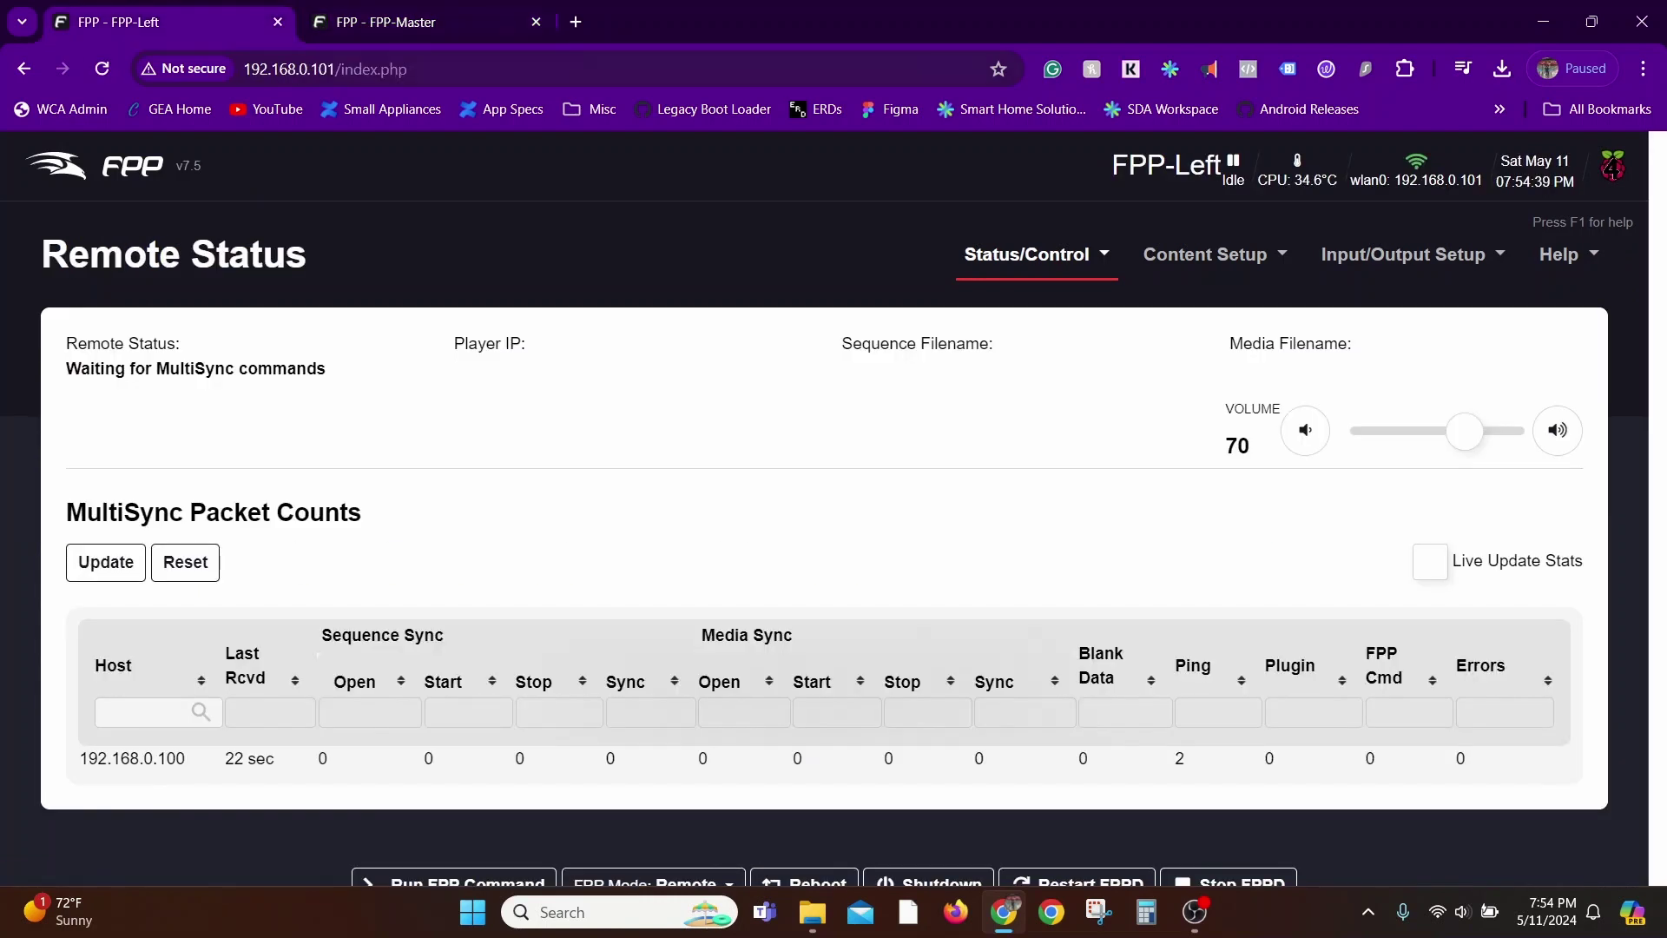
Open the File Manager and rename the Marshmallow World video file on FPP-Master as Marshmallow World.mp4
click(1215, 255)
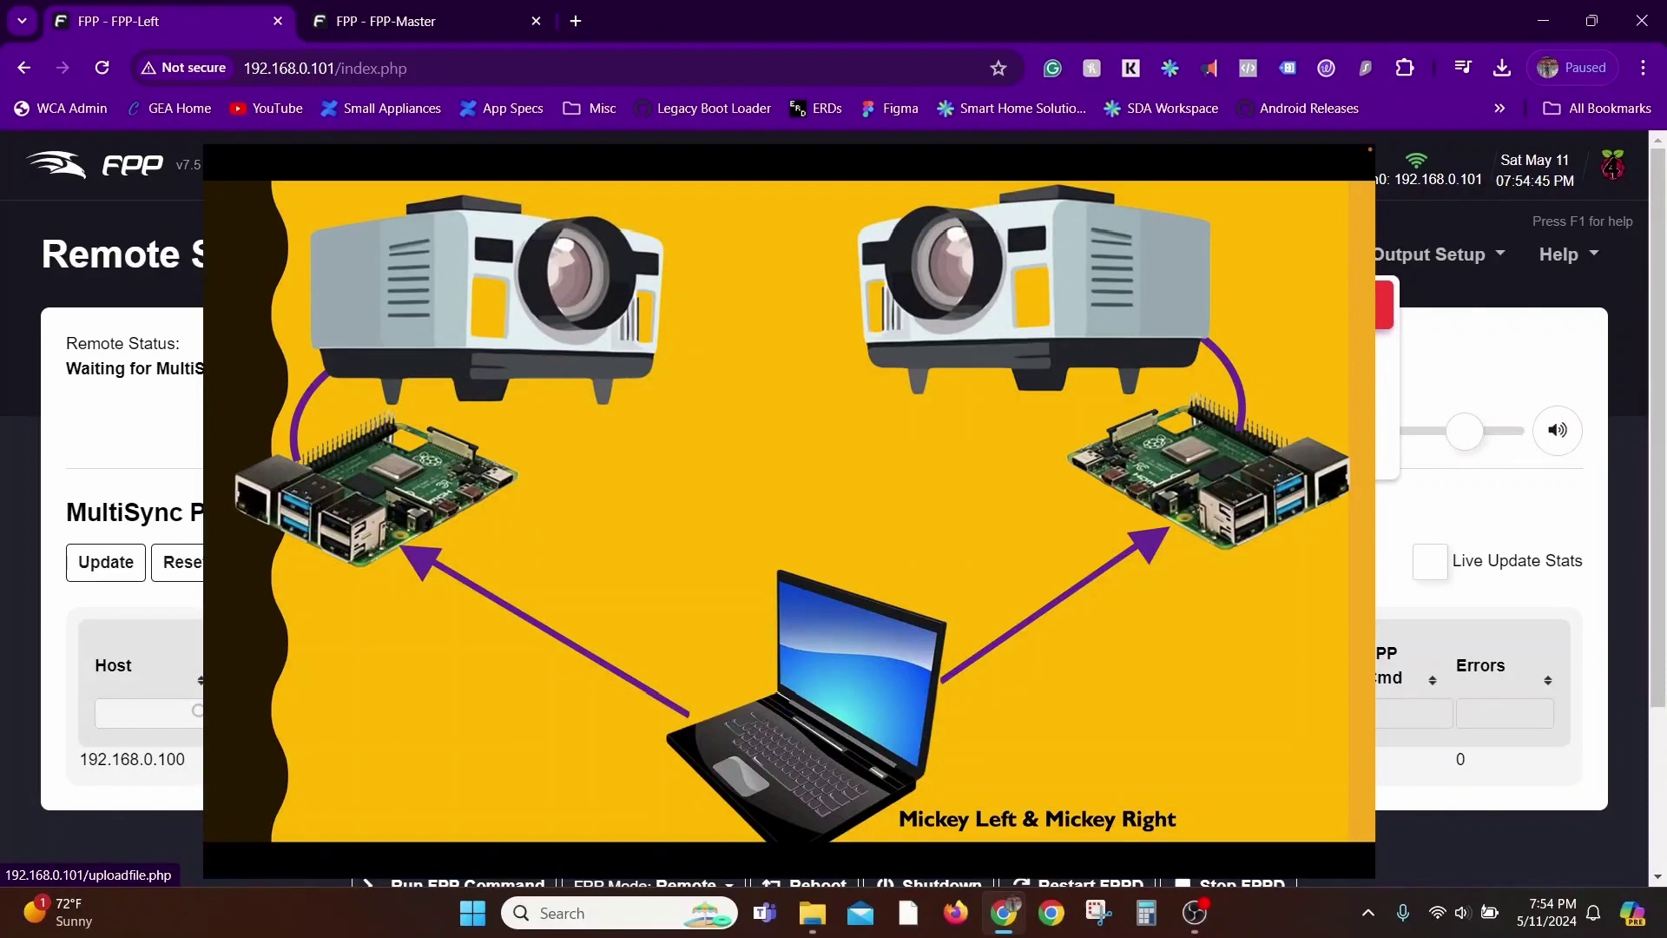
click(1222, 304)
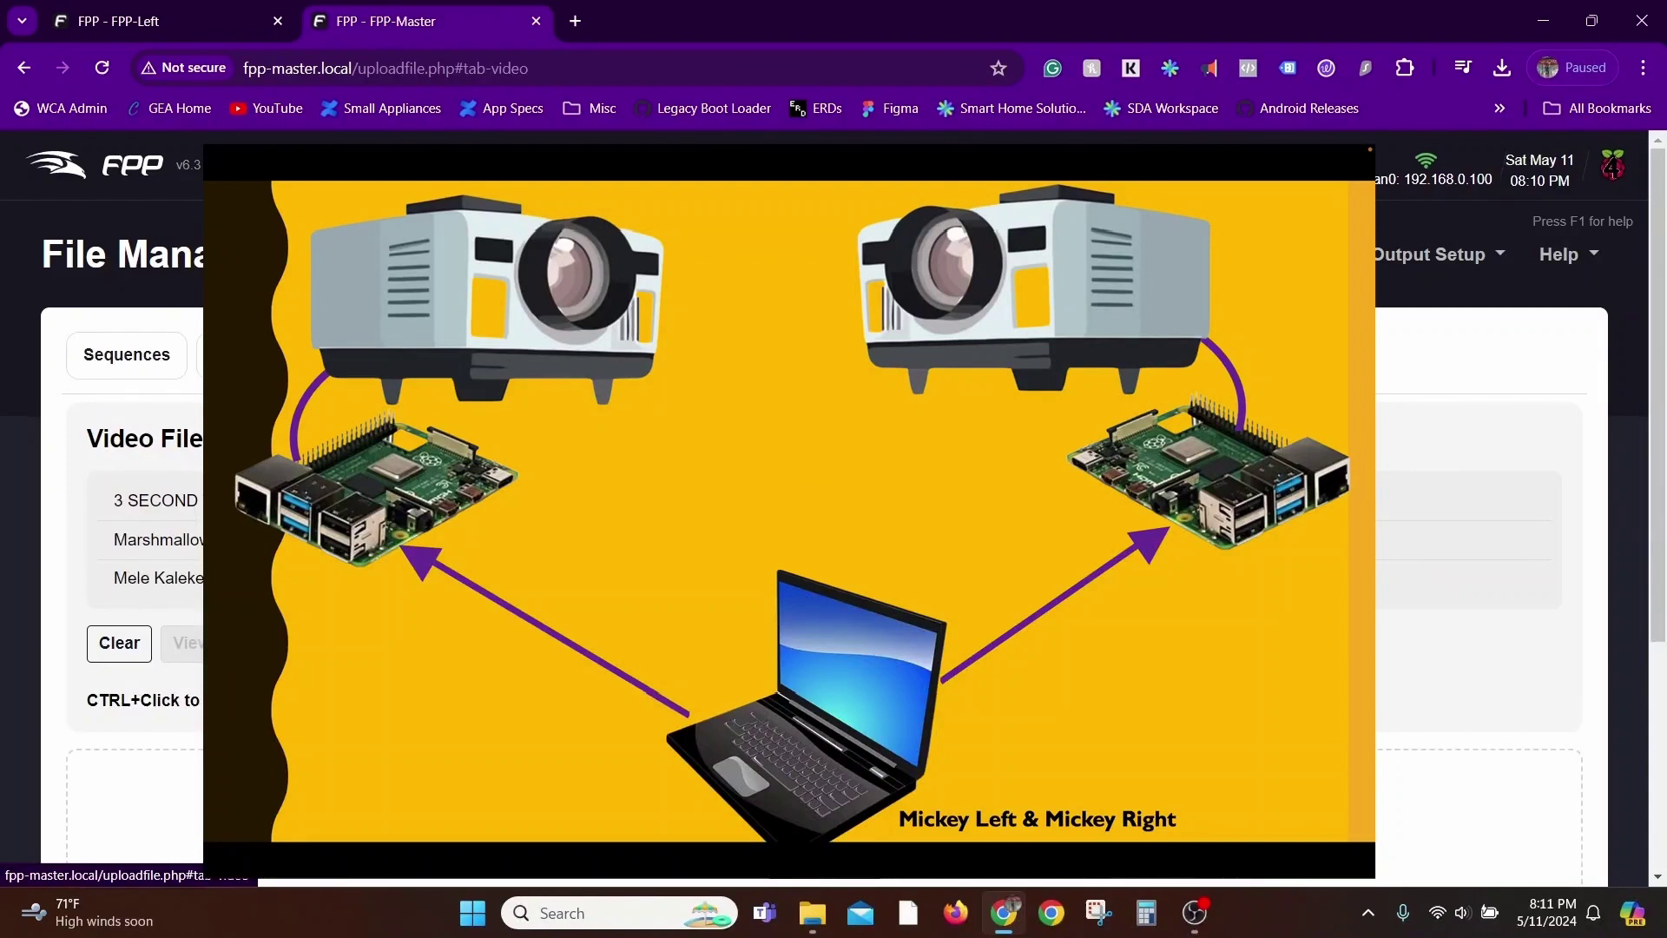
click(330, 540)
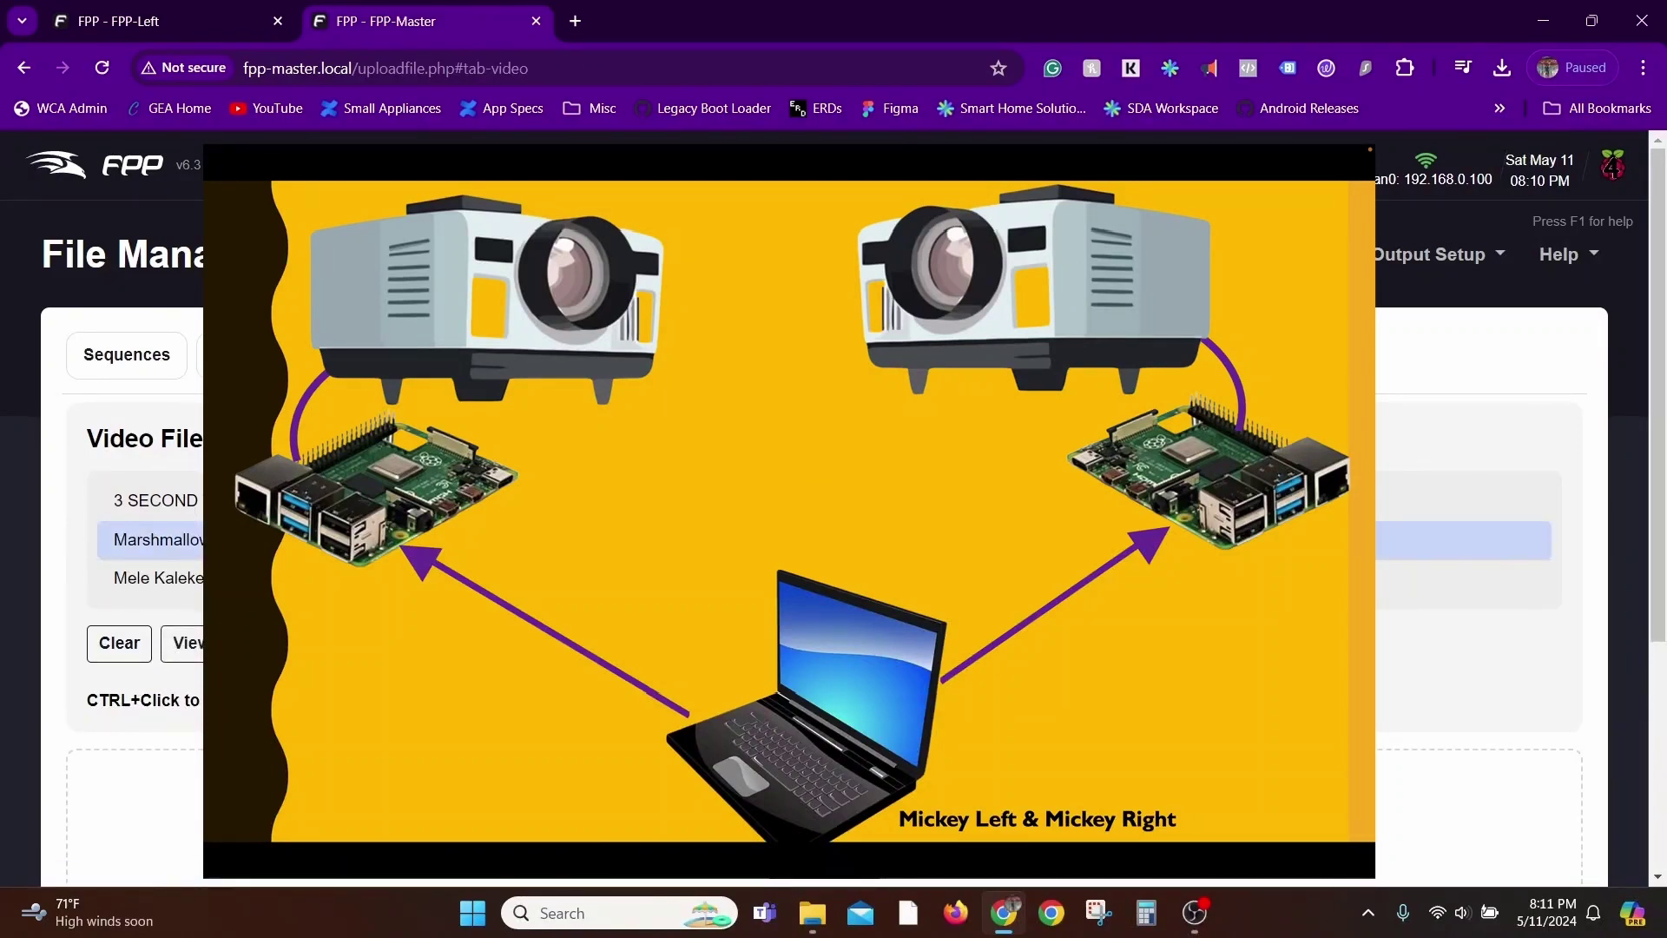
click(493, 644)
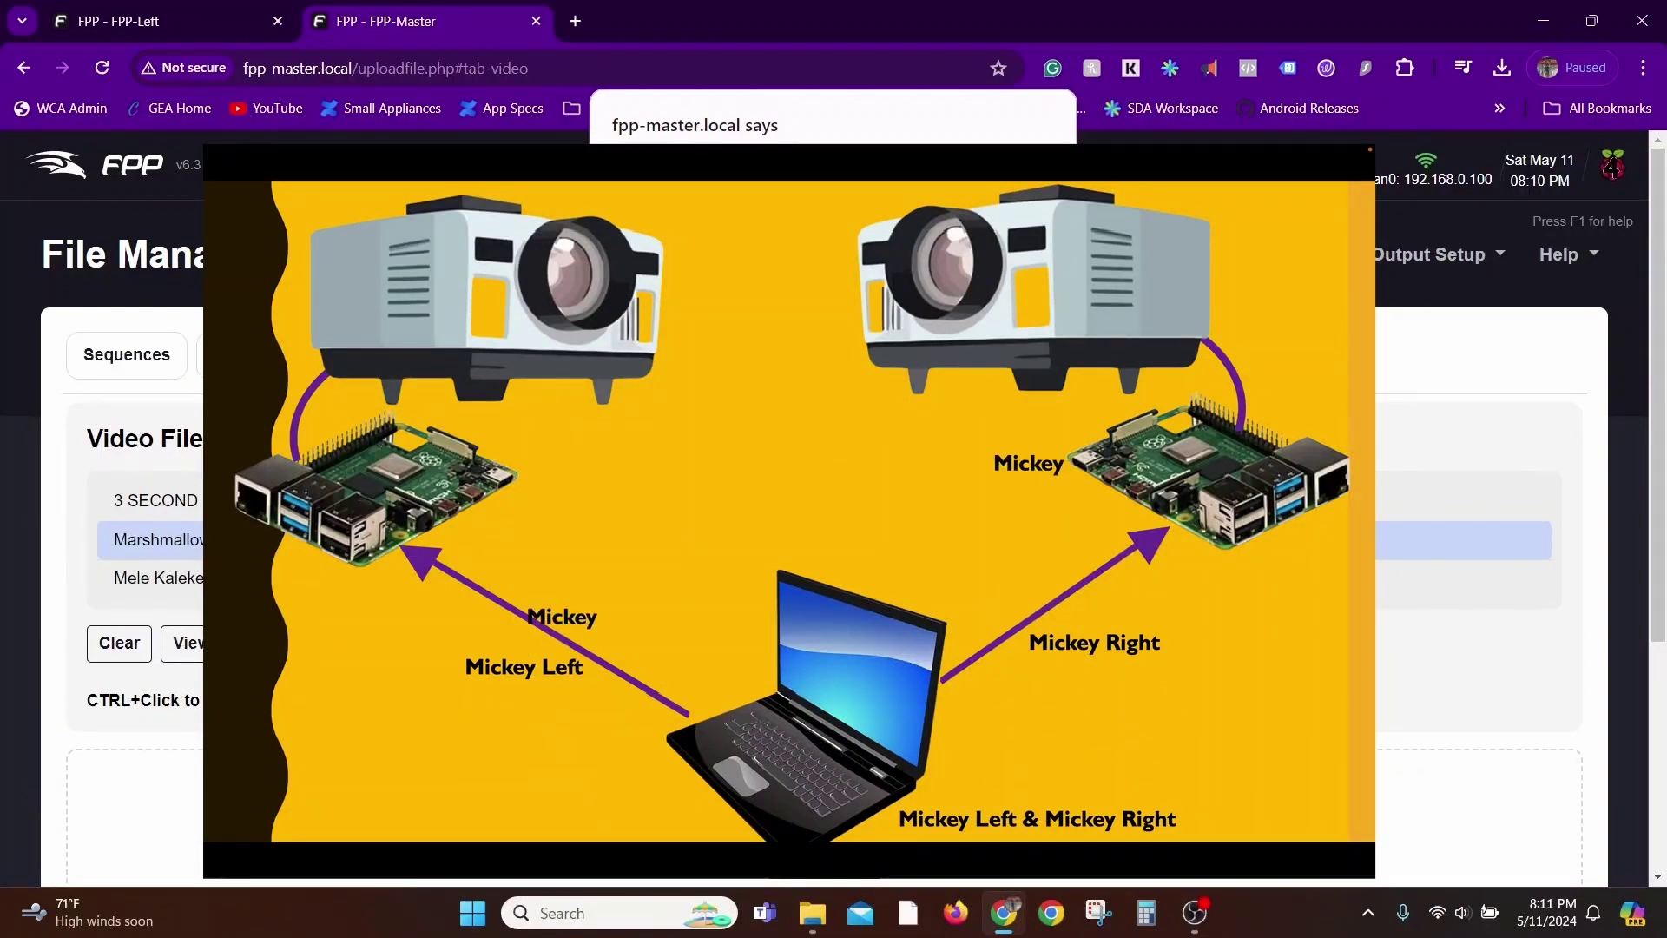
key(Return)
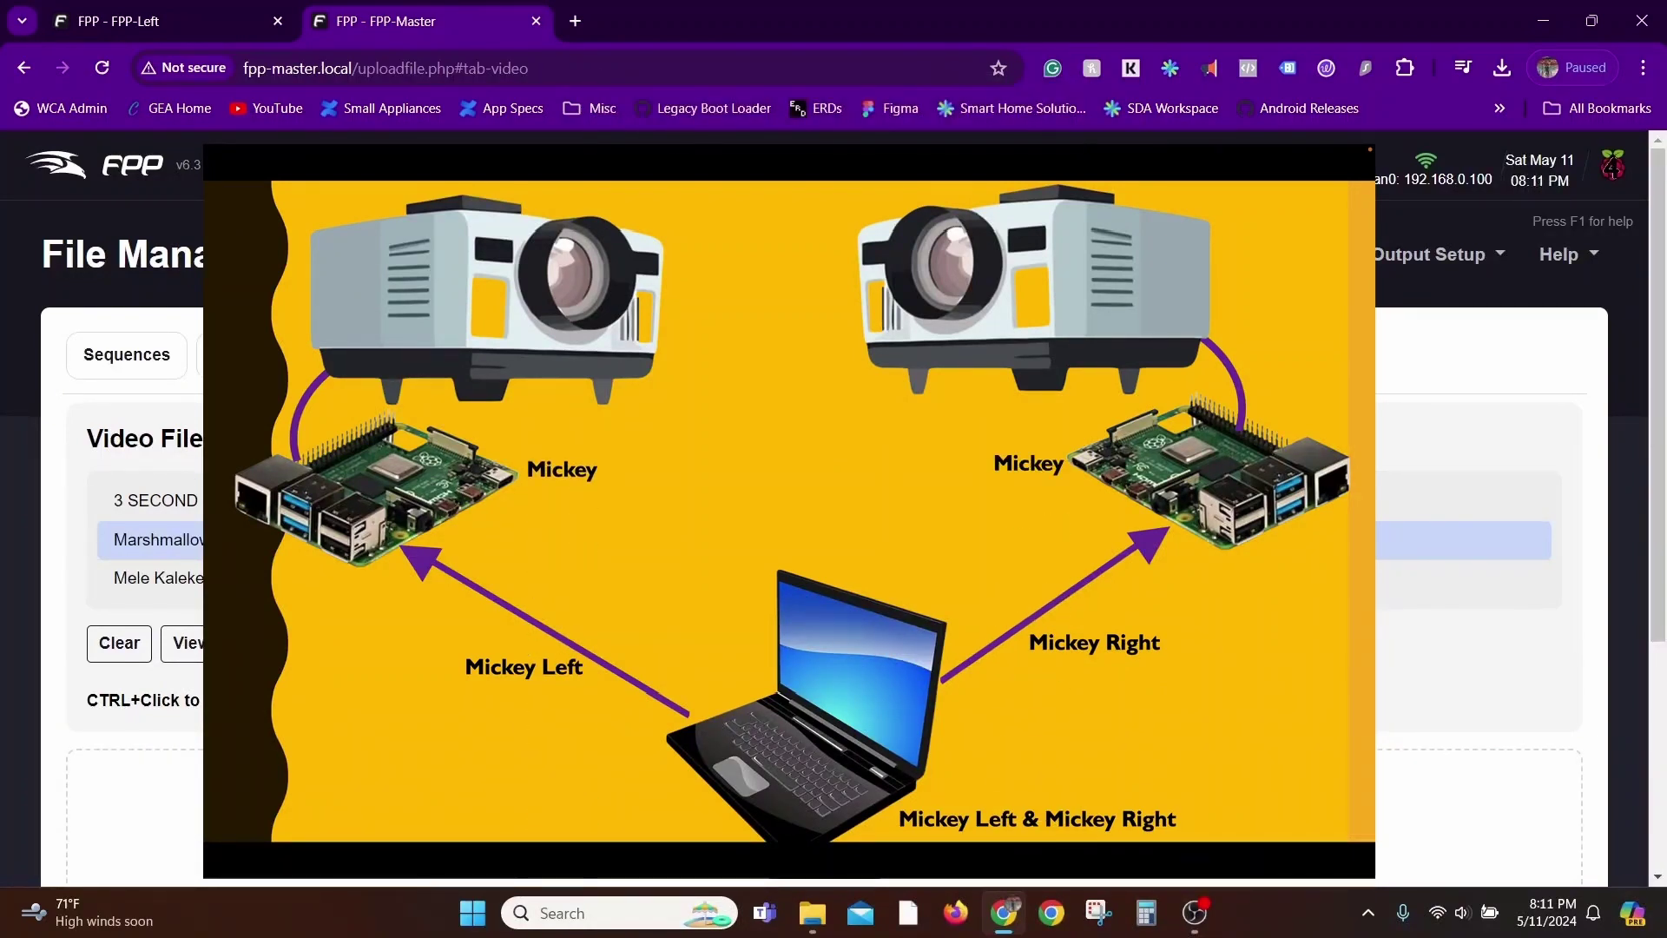
Rename the video Mele Kaleke Maka Right.mp4 on FPP-Master as Mele Kaleke Maka.mp4
click(434, 579)
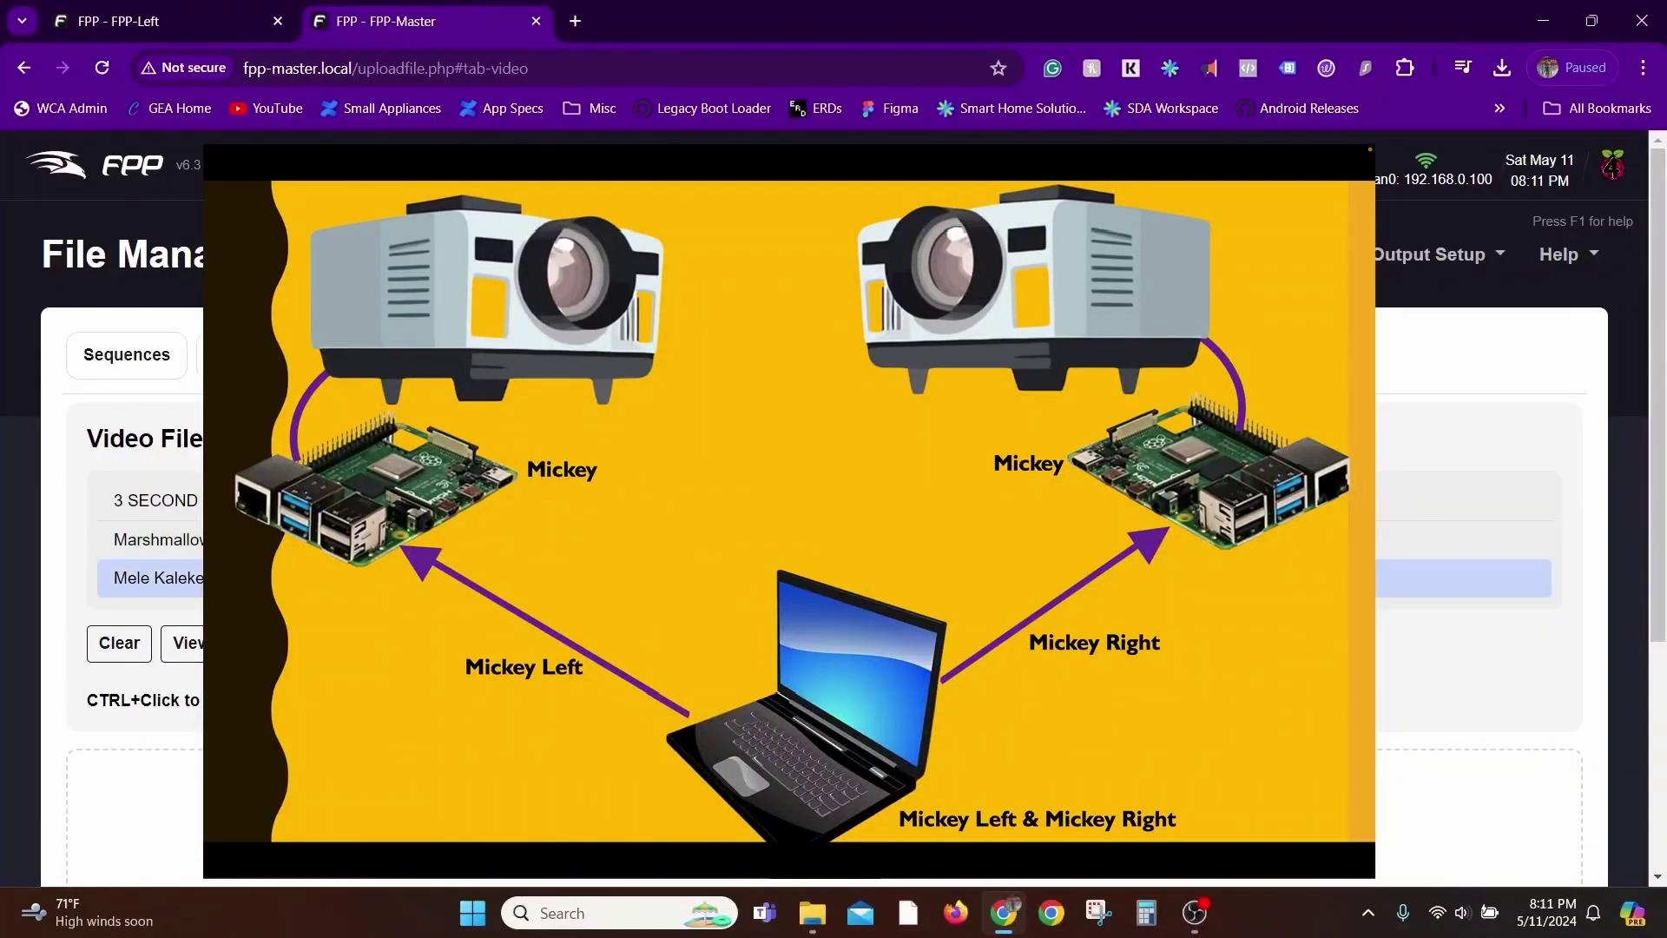
click(434, 578)
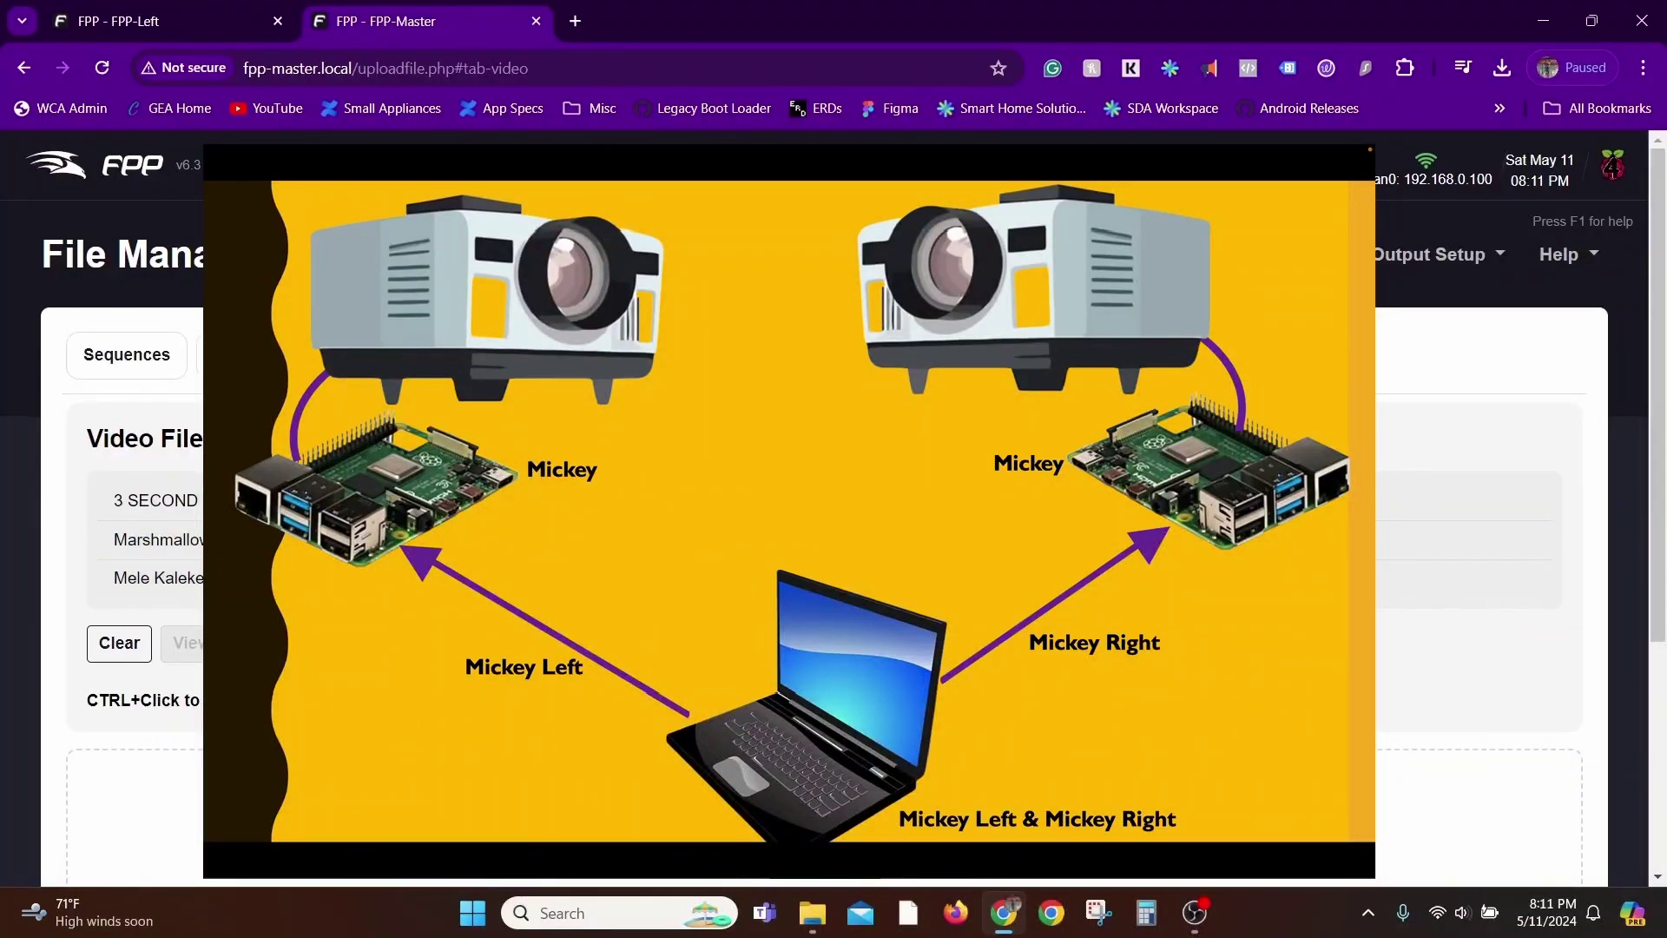
click(434, 578)
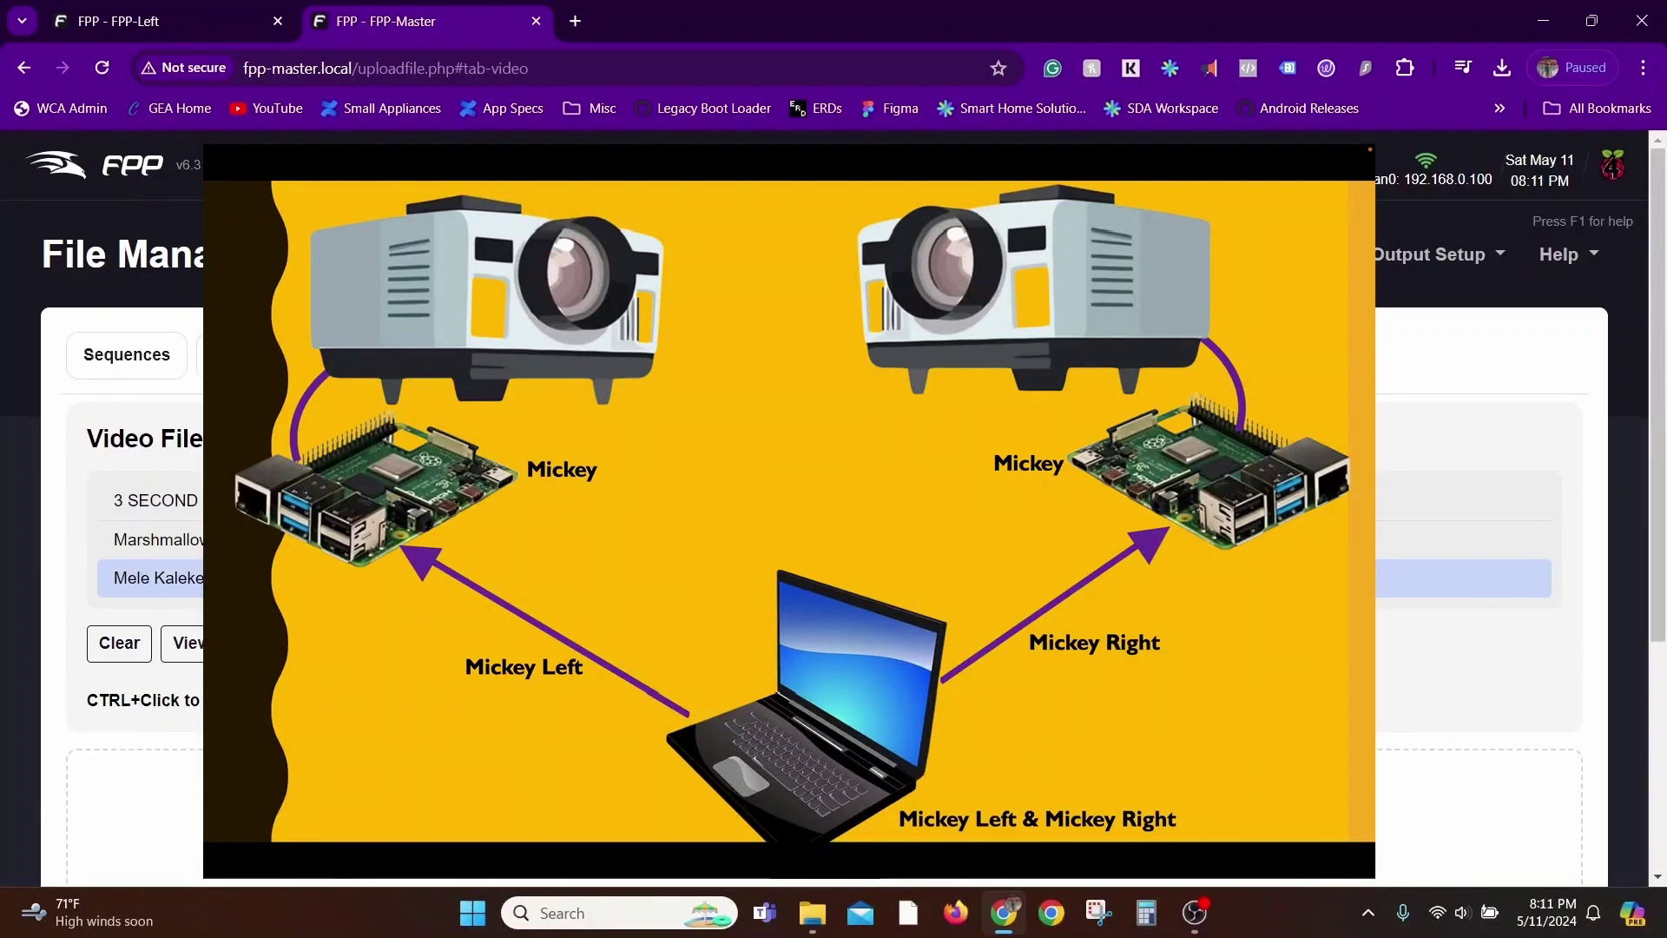
click(499, 643)
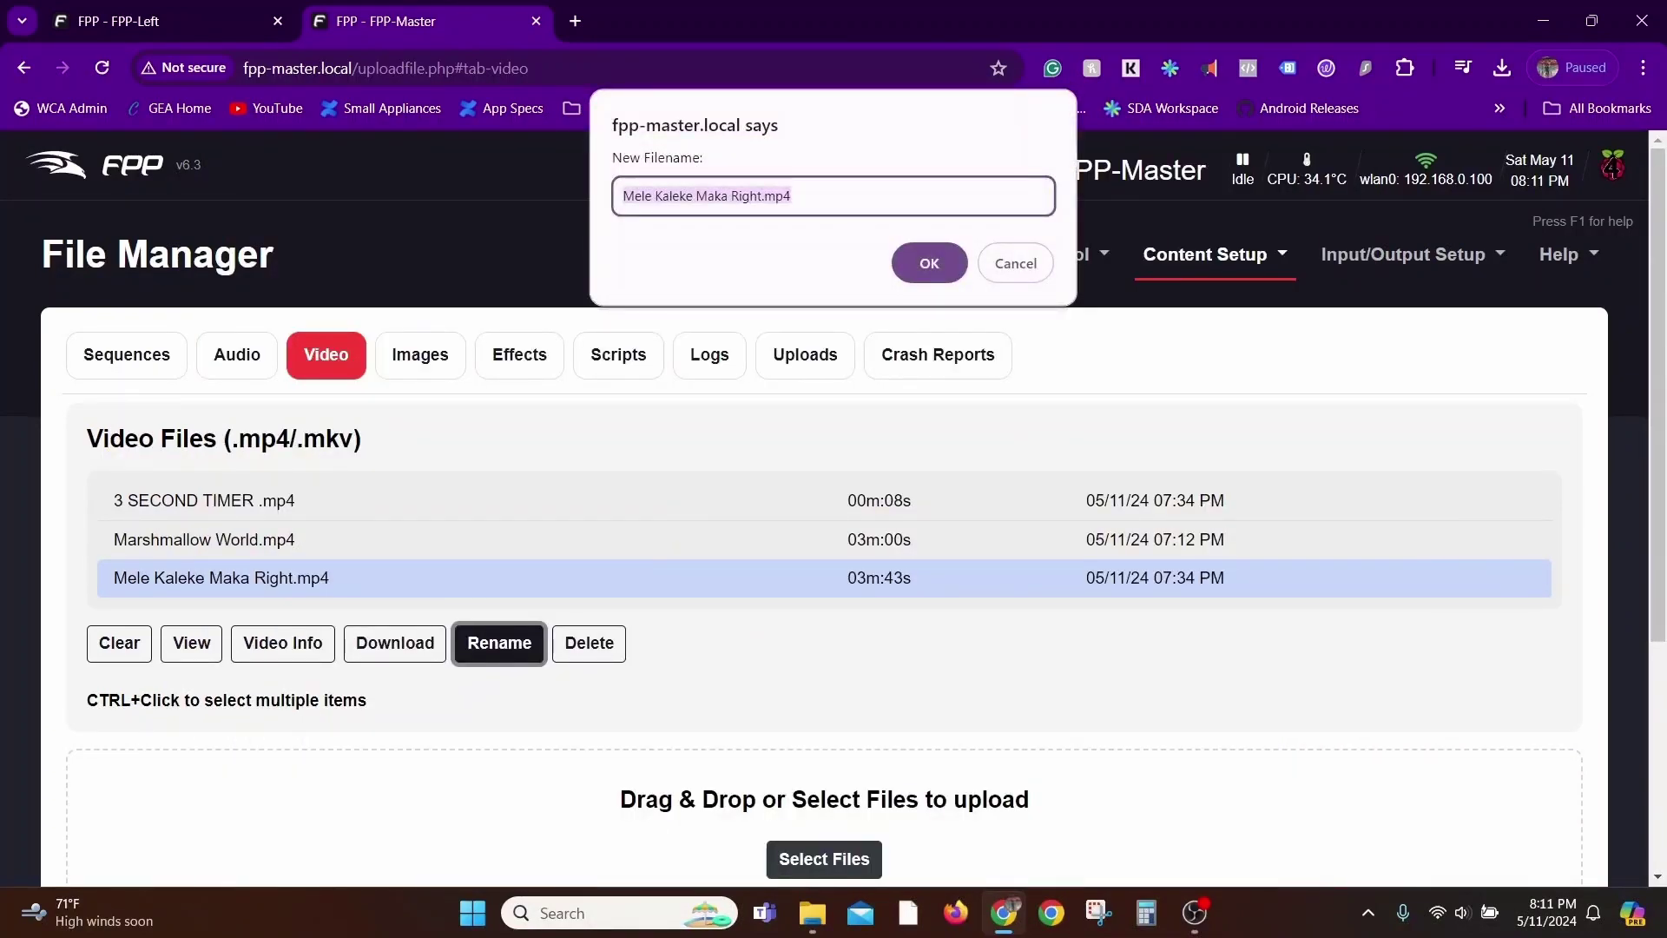
double_click(747, 196)
key(BackSpace)
key(BackSpace)
key(Delete)
key(Return)
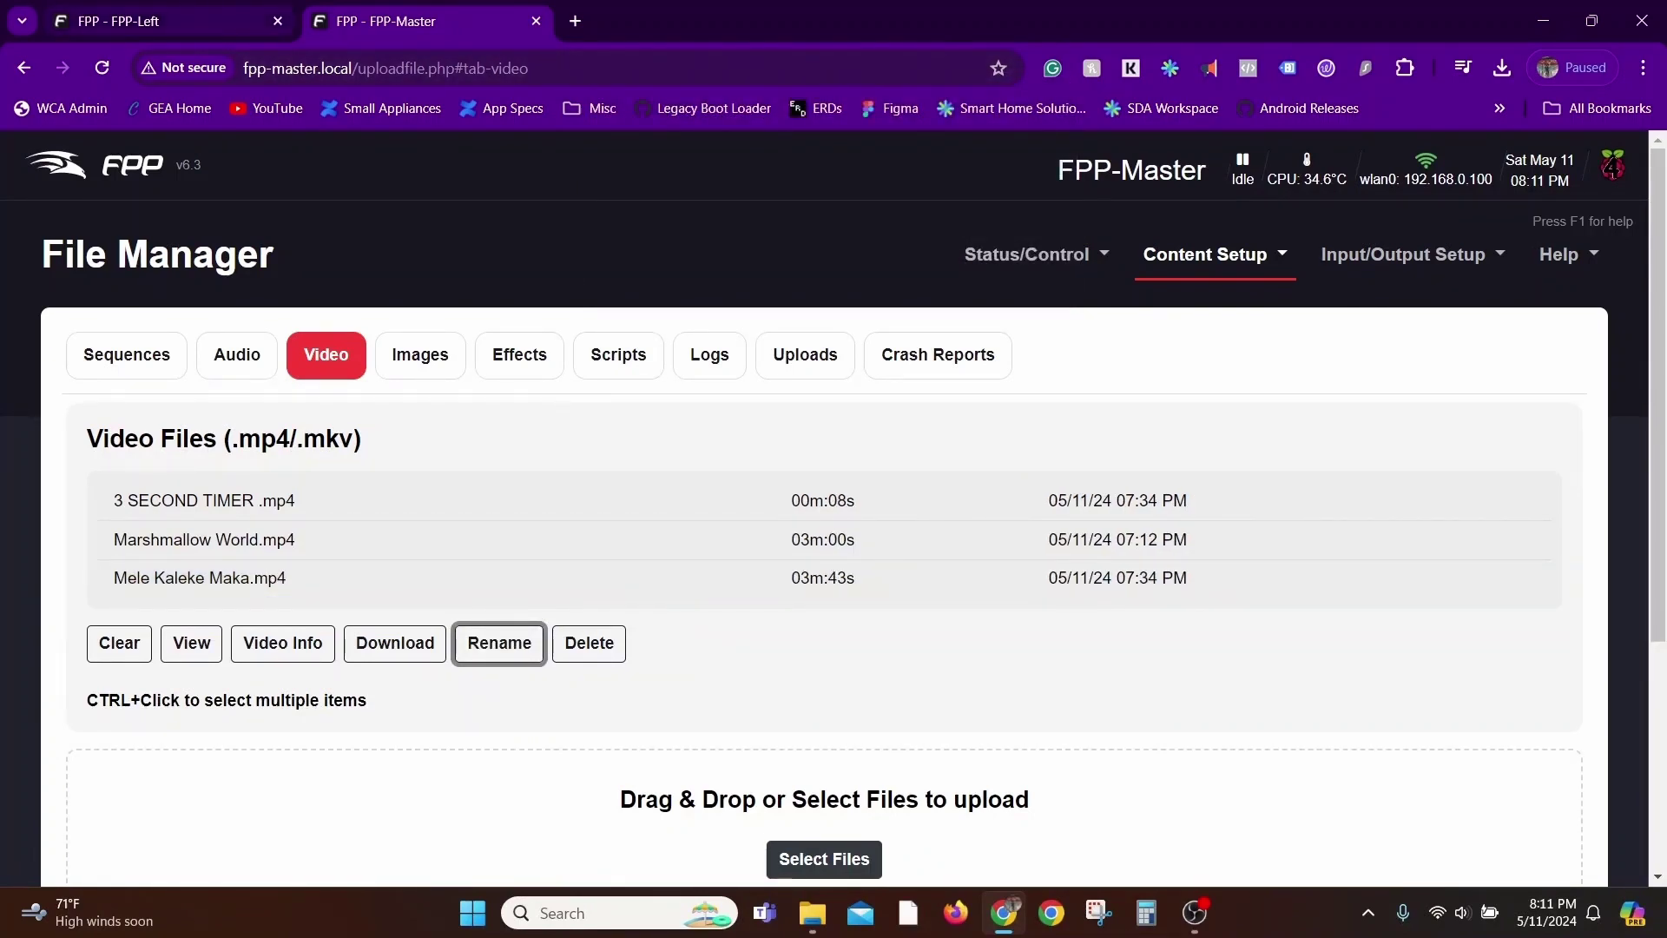
Move Timer.mp4 to the start of the Main Playlist in FPP-Master's Show Tutorial playlist and save the playlist
click(119, 21)
scroll(825, 521, up, 3)
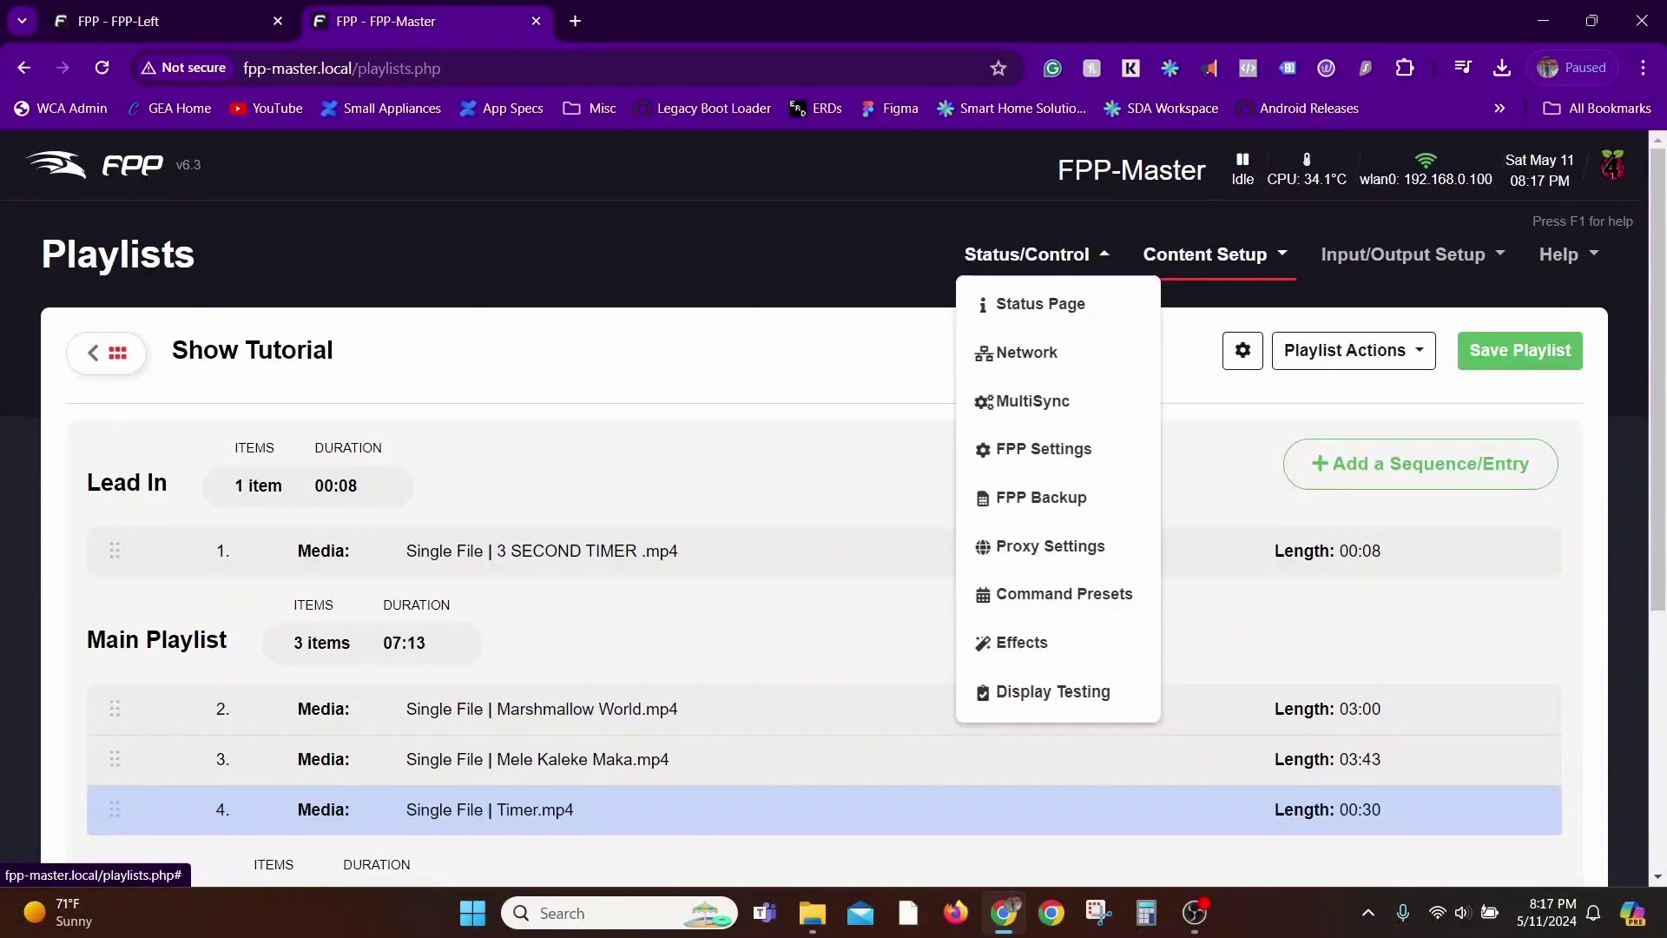
click(1519, 350)
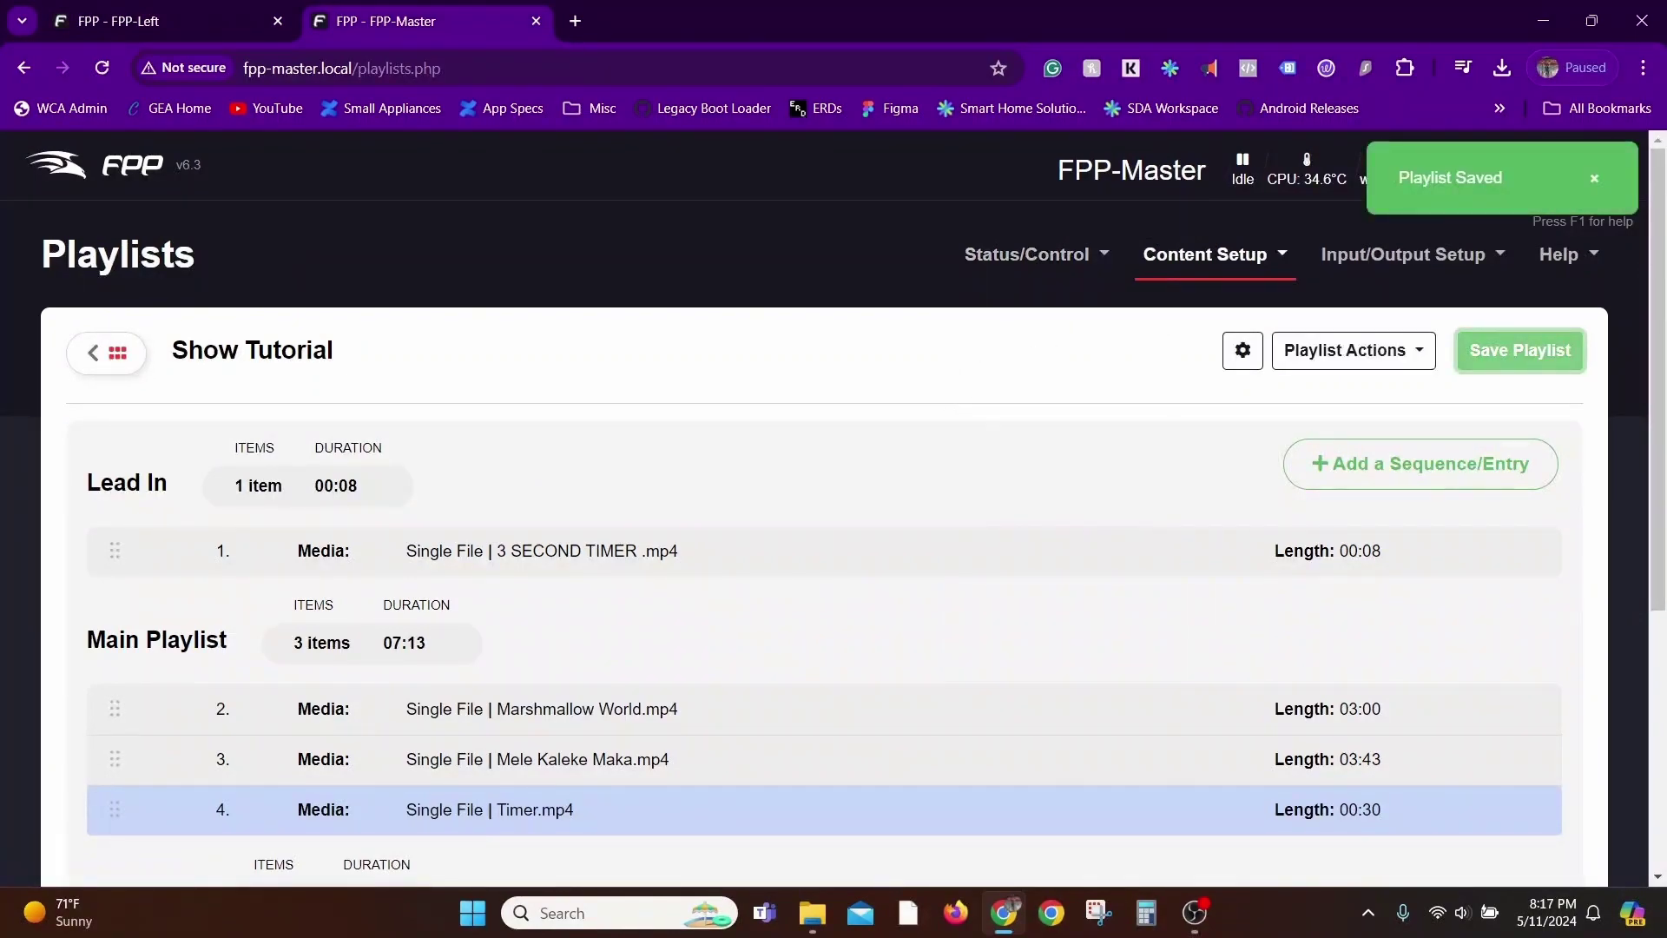
drag(115, 809, 114, 708)
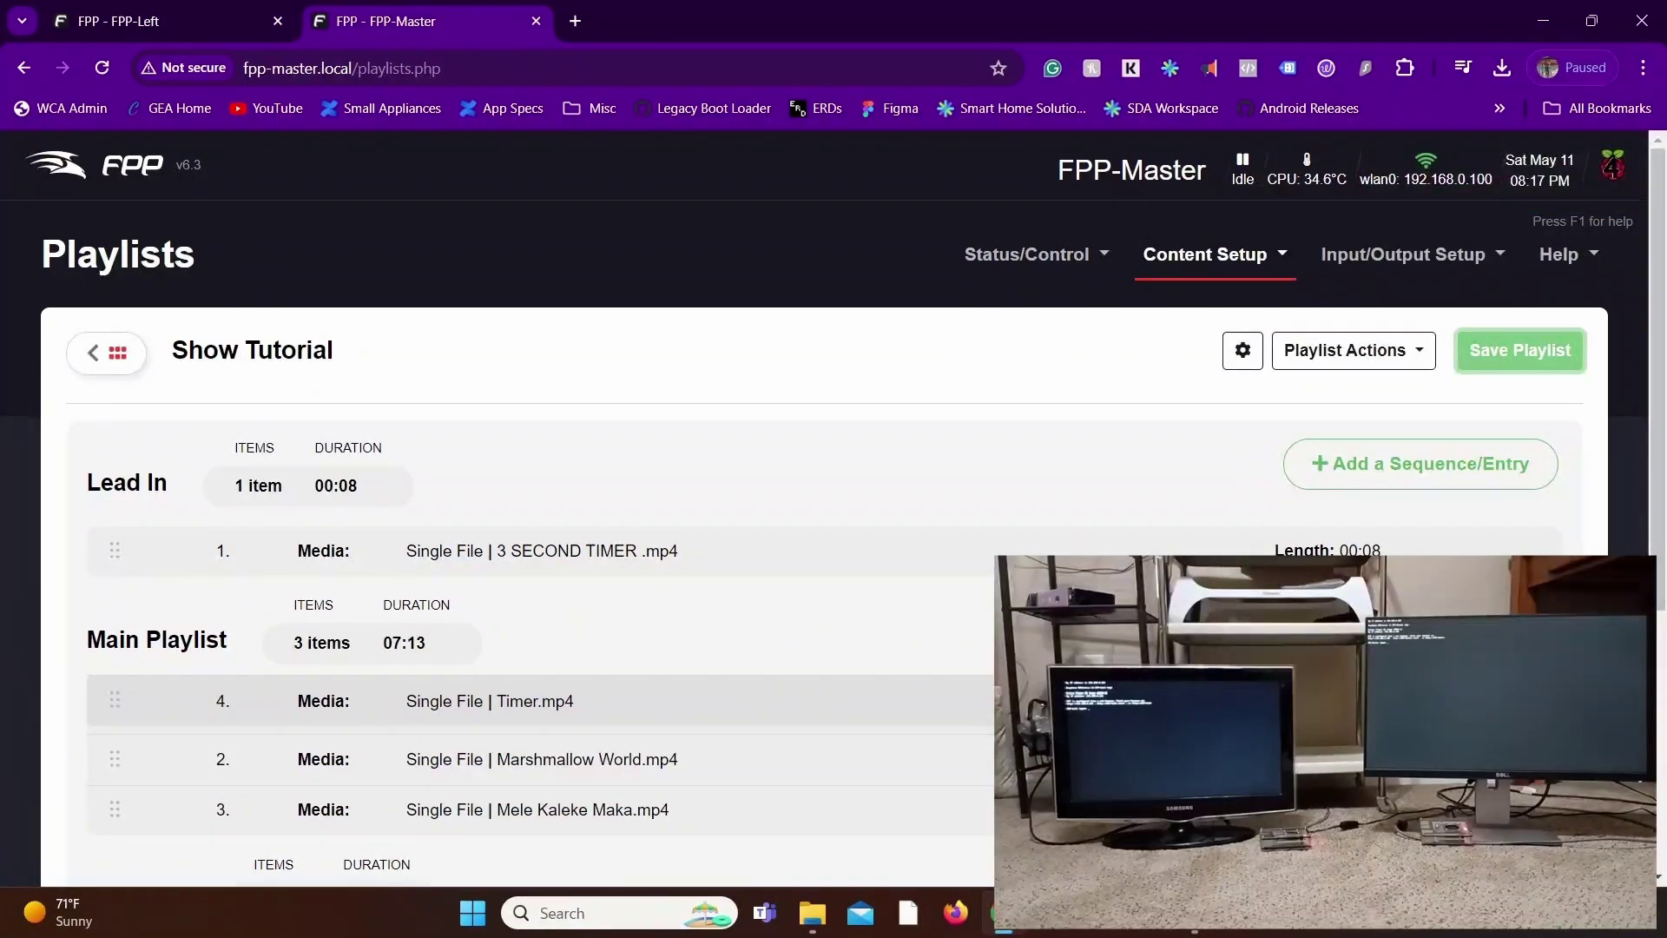
click(1520, 350)
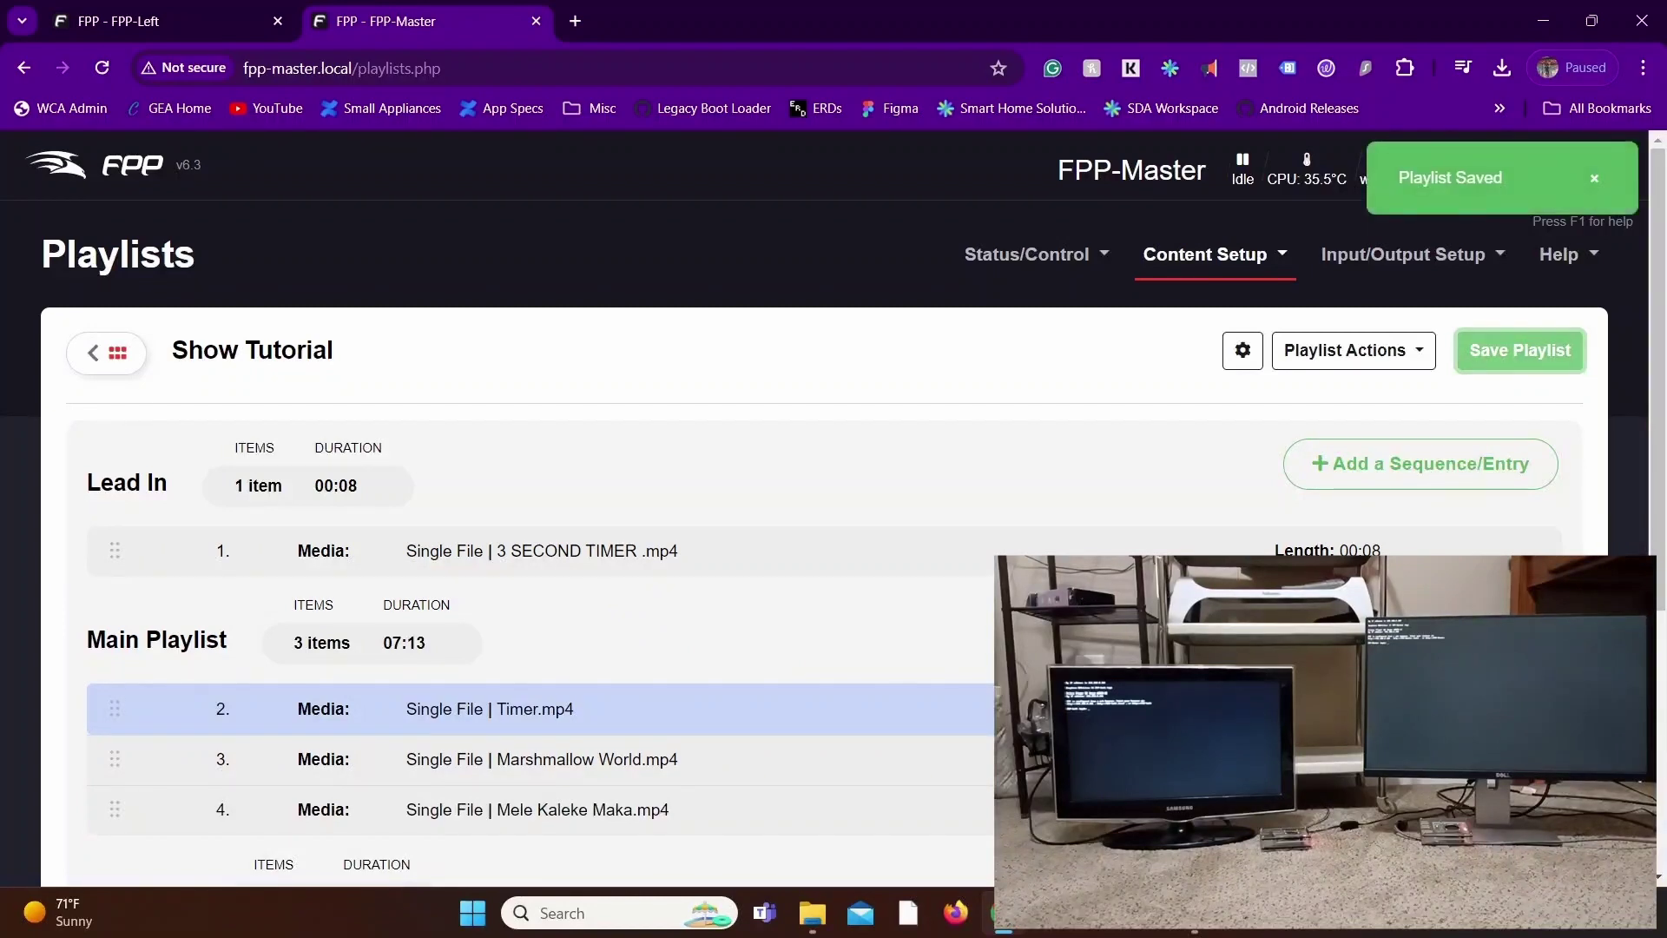
Open FPP-Master's MultiSync page to check the connected systems
click(1033, 254)
click(1033, 399)
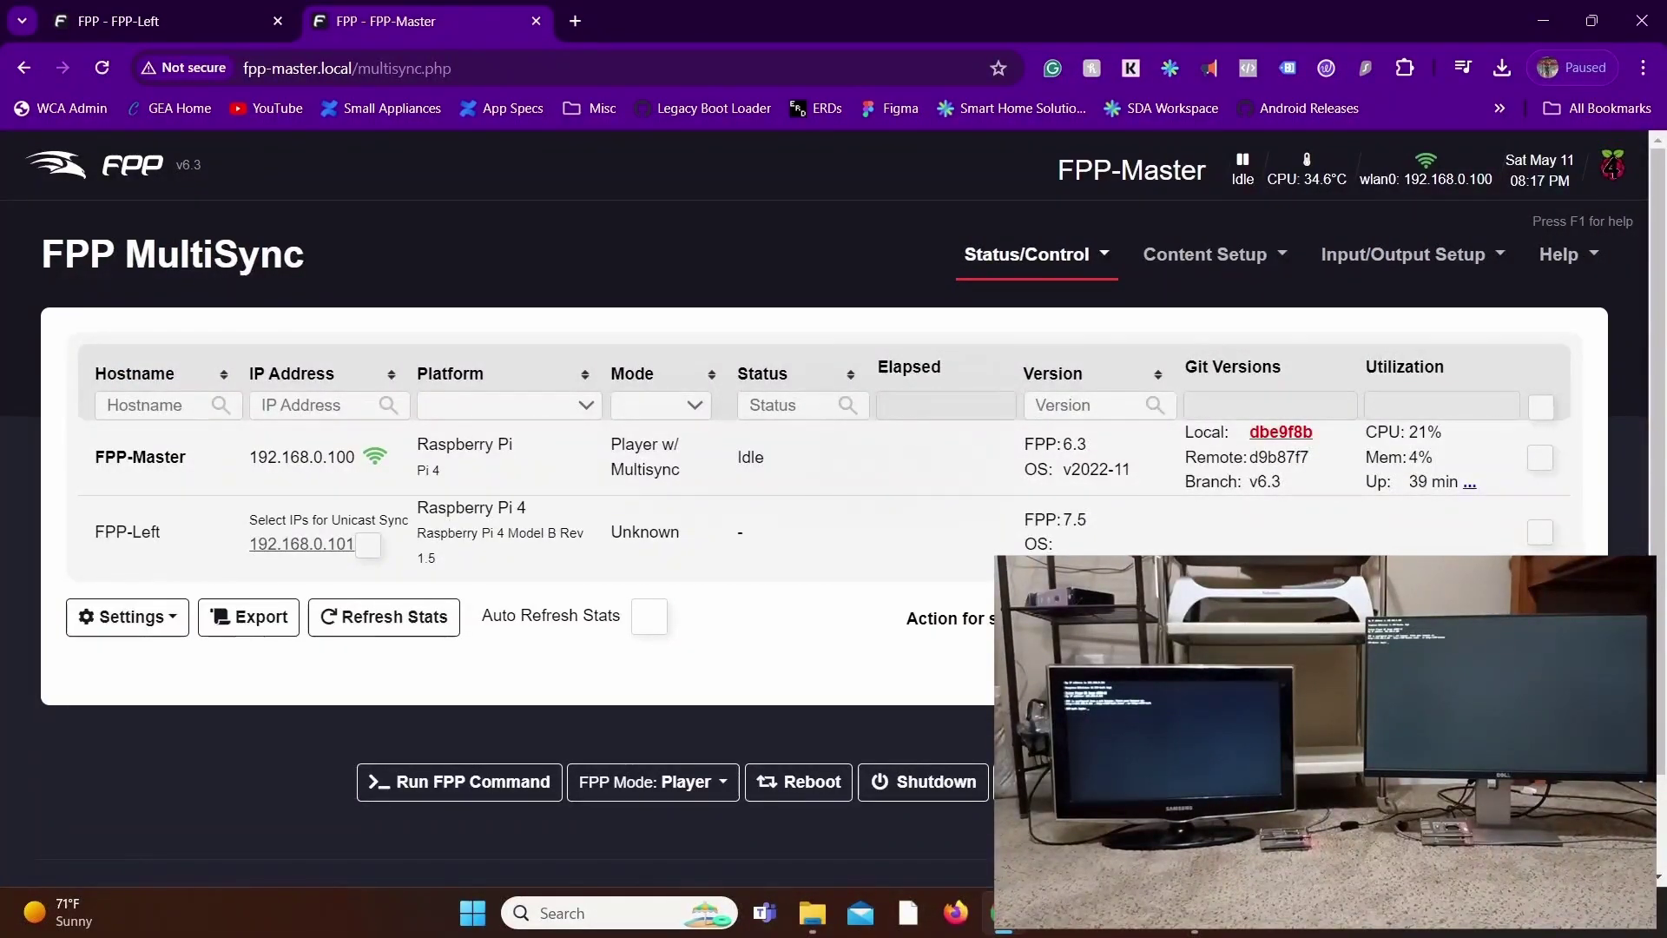
Play the Show Tutorial playlist from FPP-Master's status page and follow its progress through the main playlist
click(106, 167)
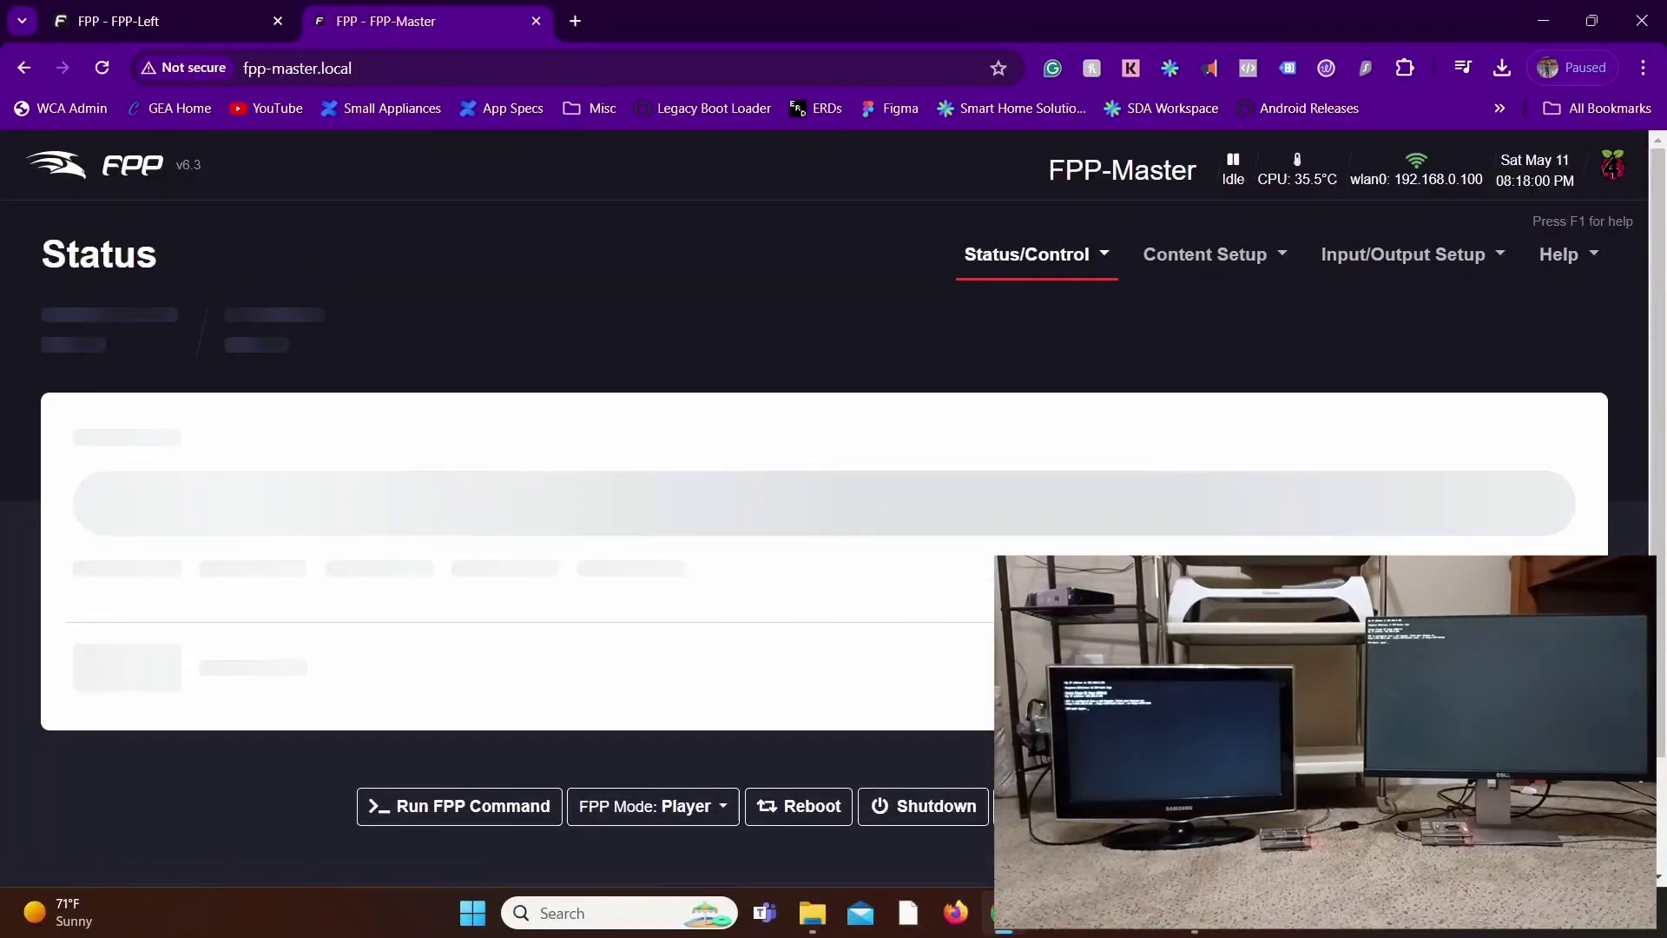
click(108, 560)
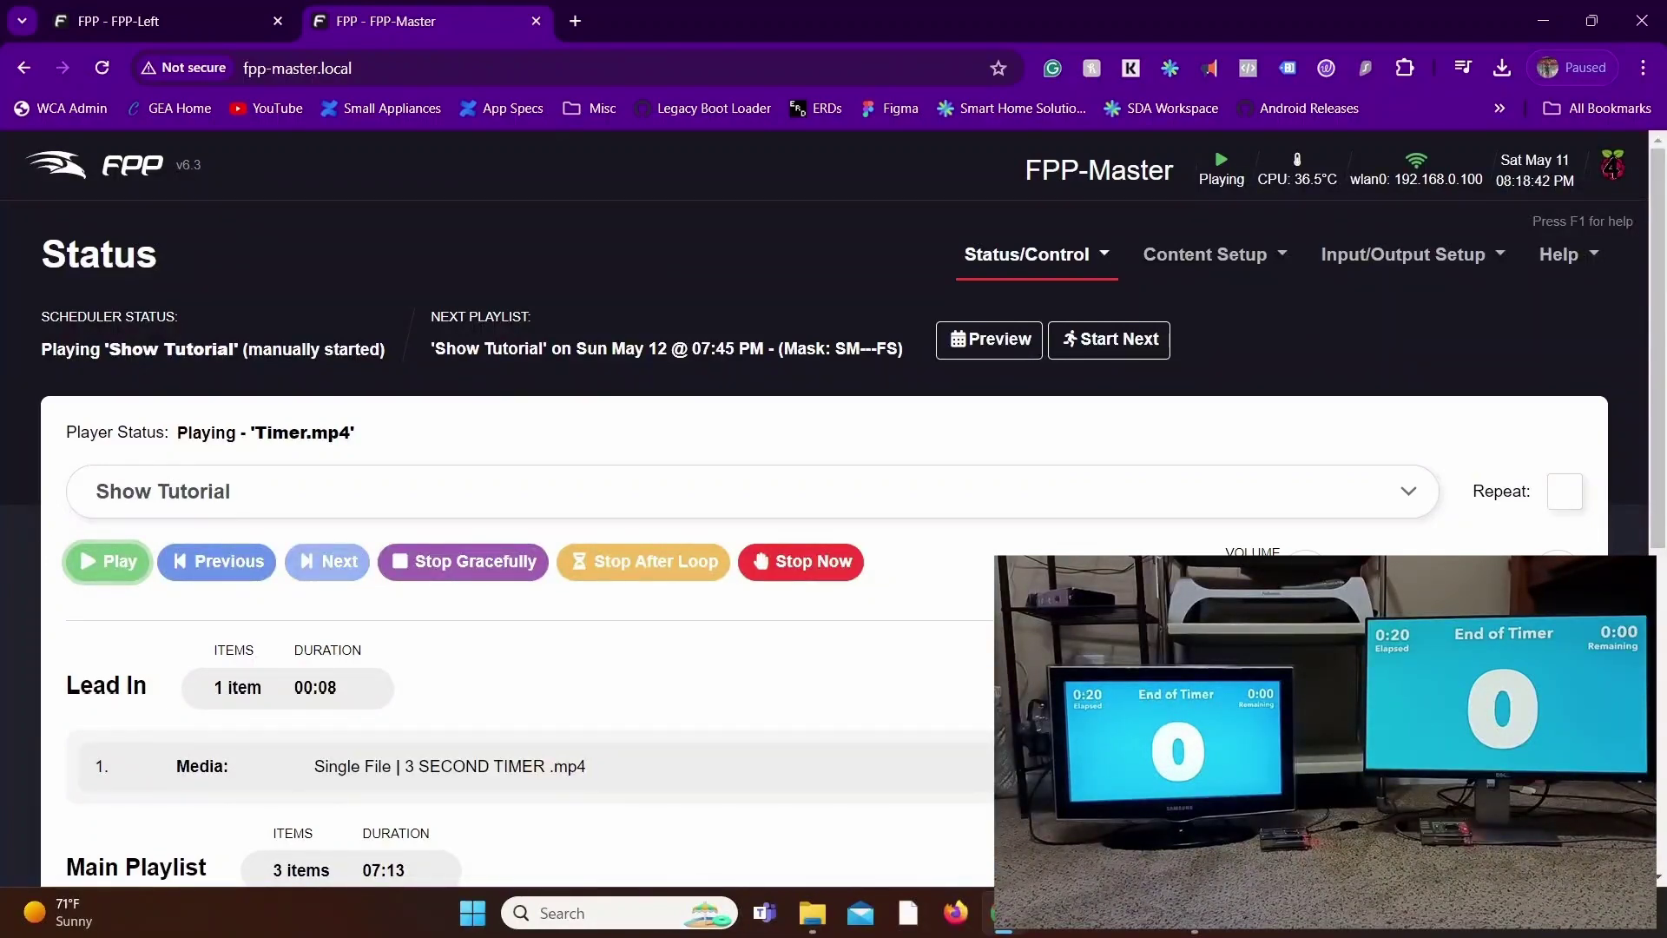
scroll(834, 521, down, 3)
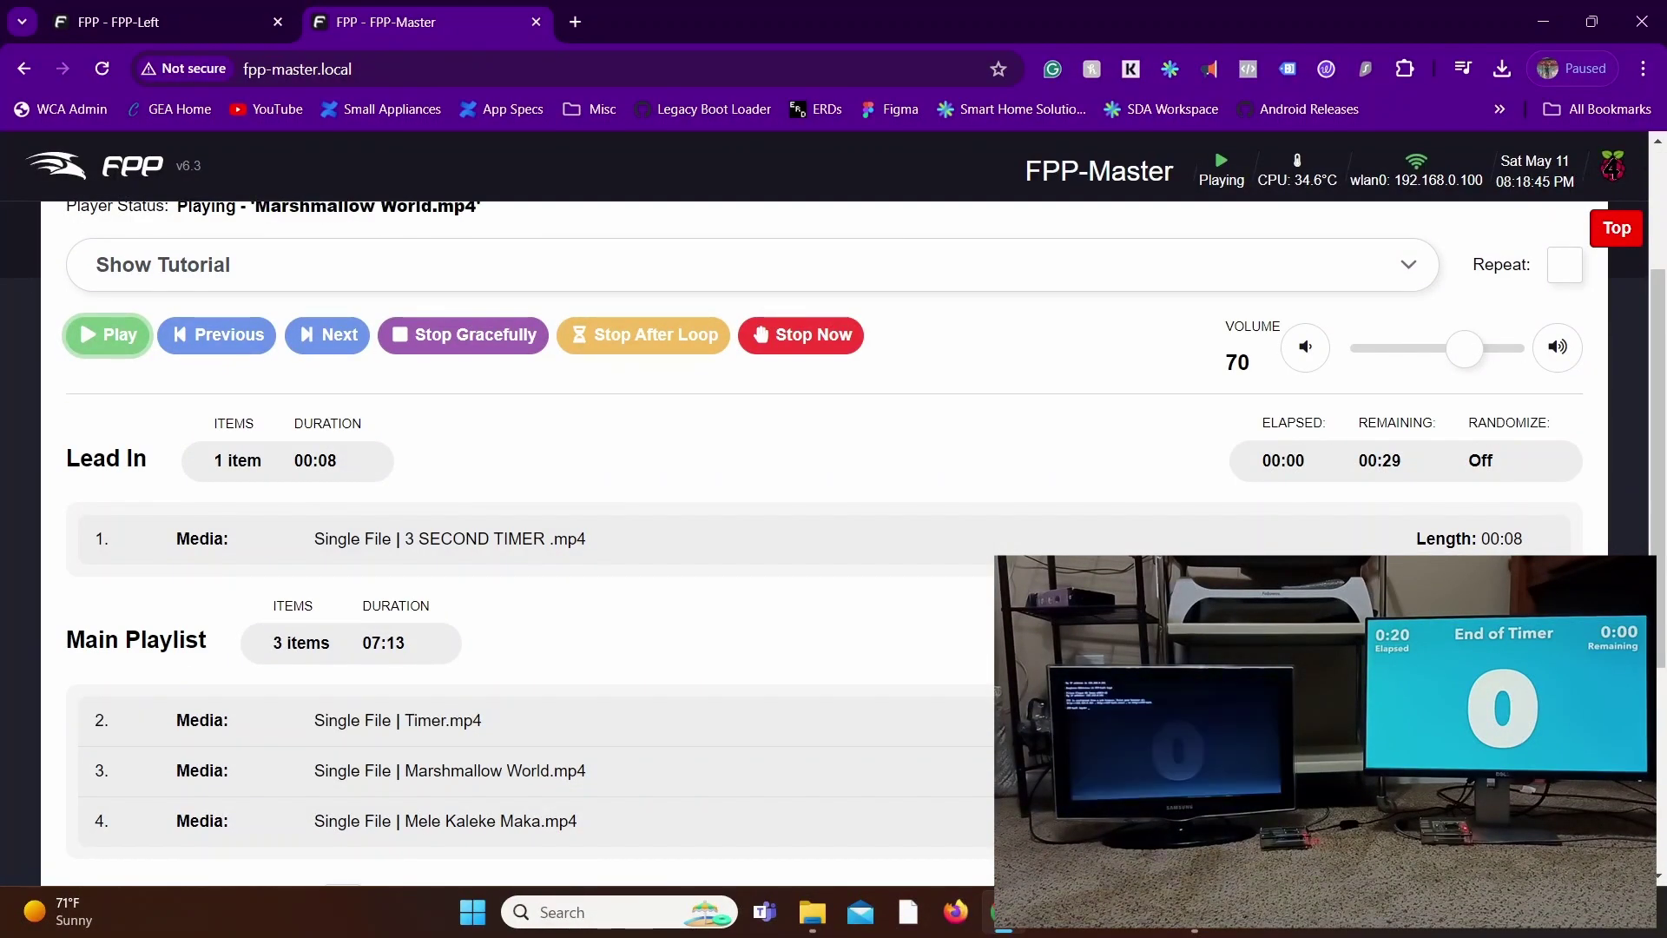
scroll(833, 521, up, 1)
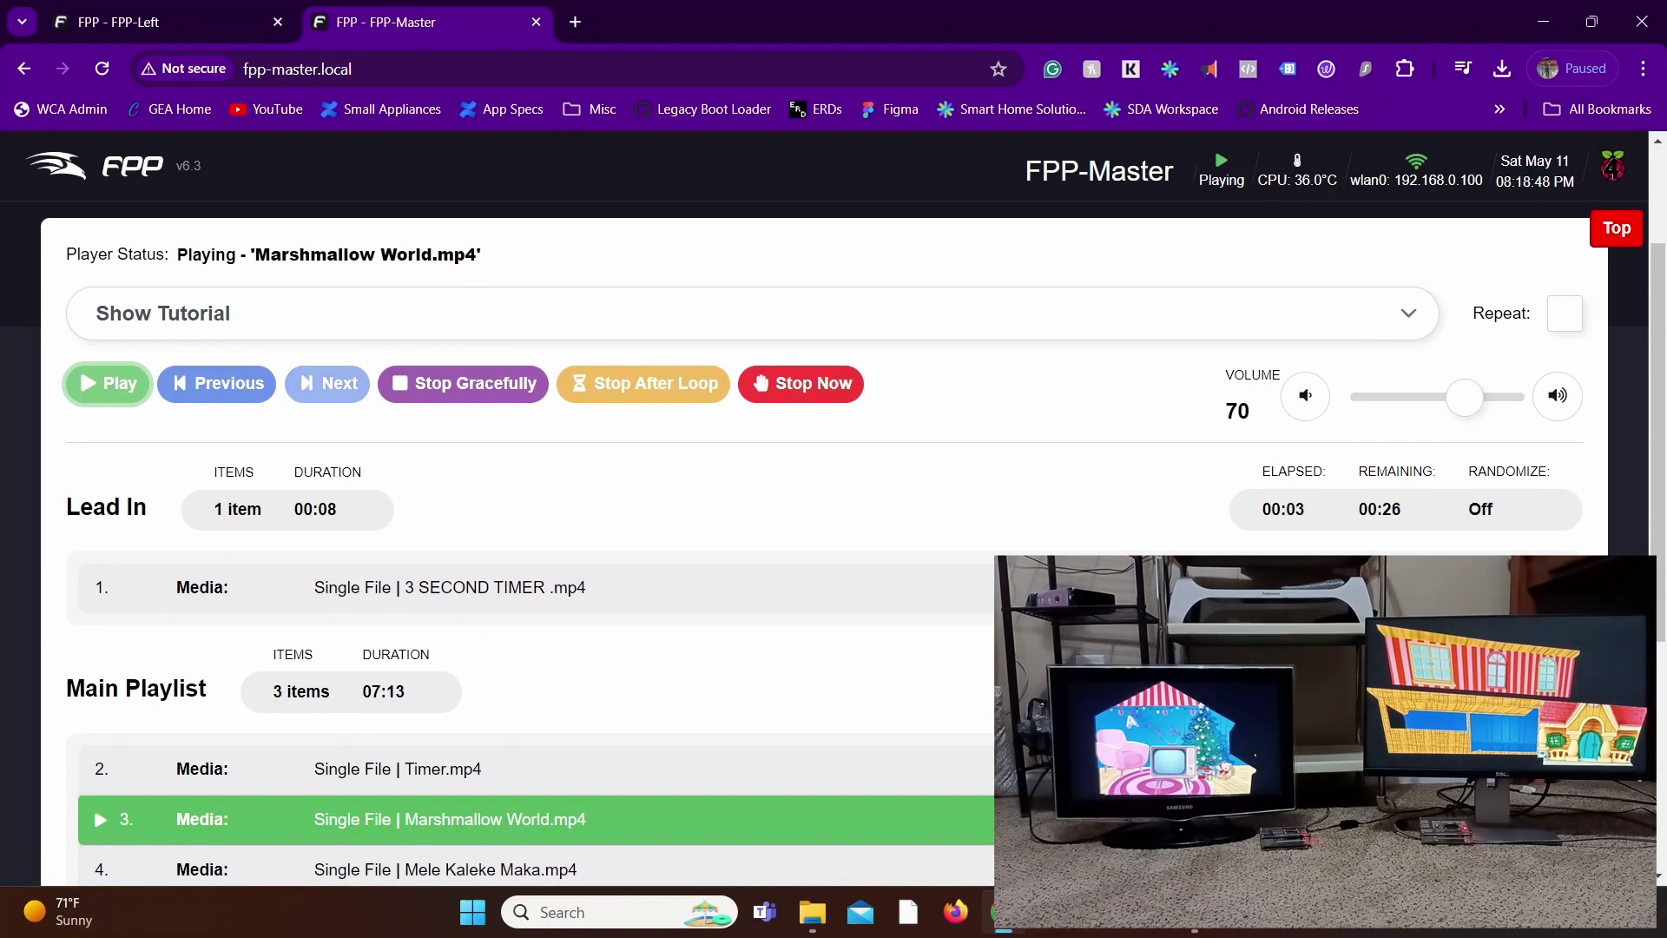
Skip forward to Mele Kaleke Maka.mp4 and back to Timer.mp4, and stop playback immediately
click(328, 384)
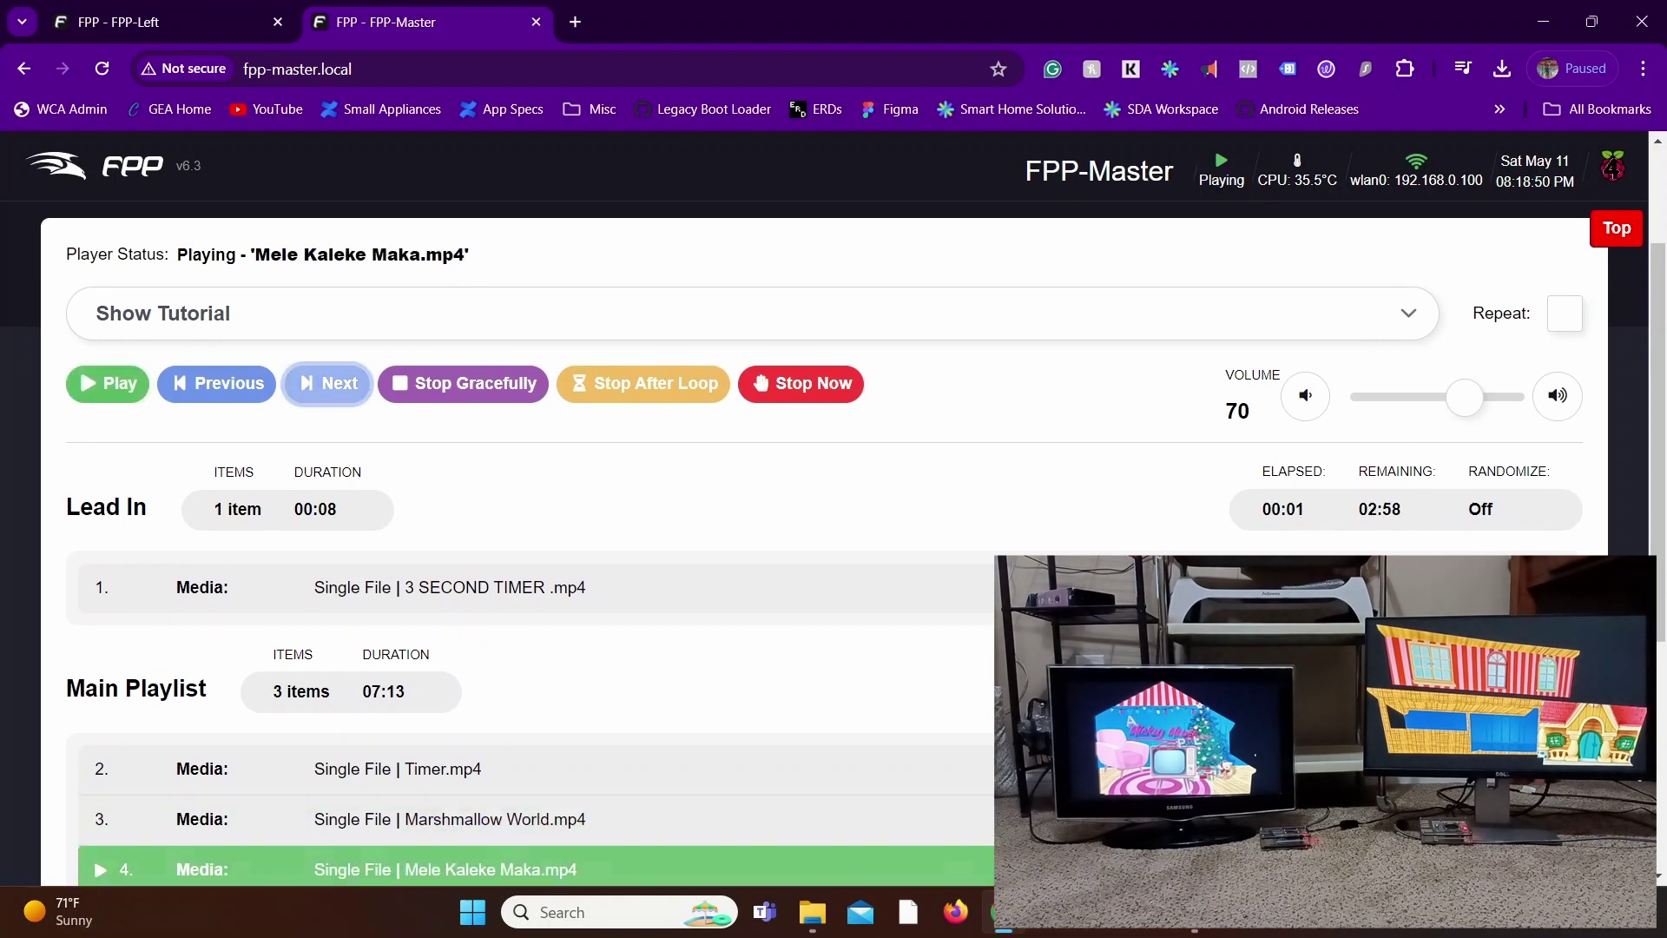
click(217, 383)
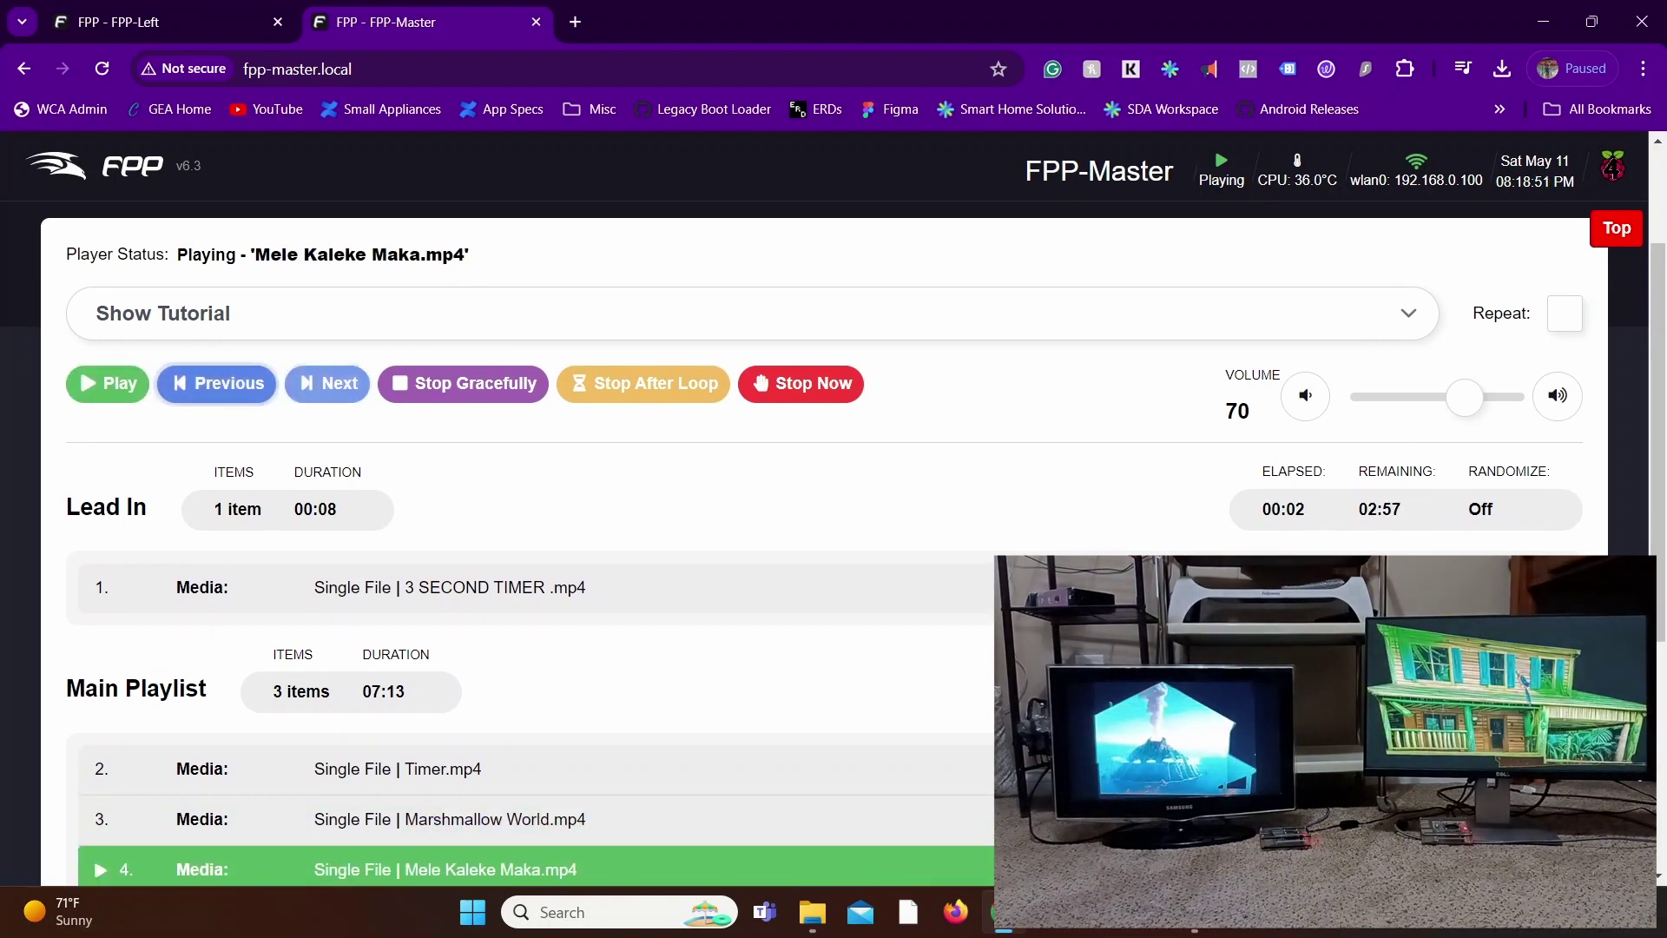
click(217, 384)
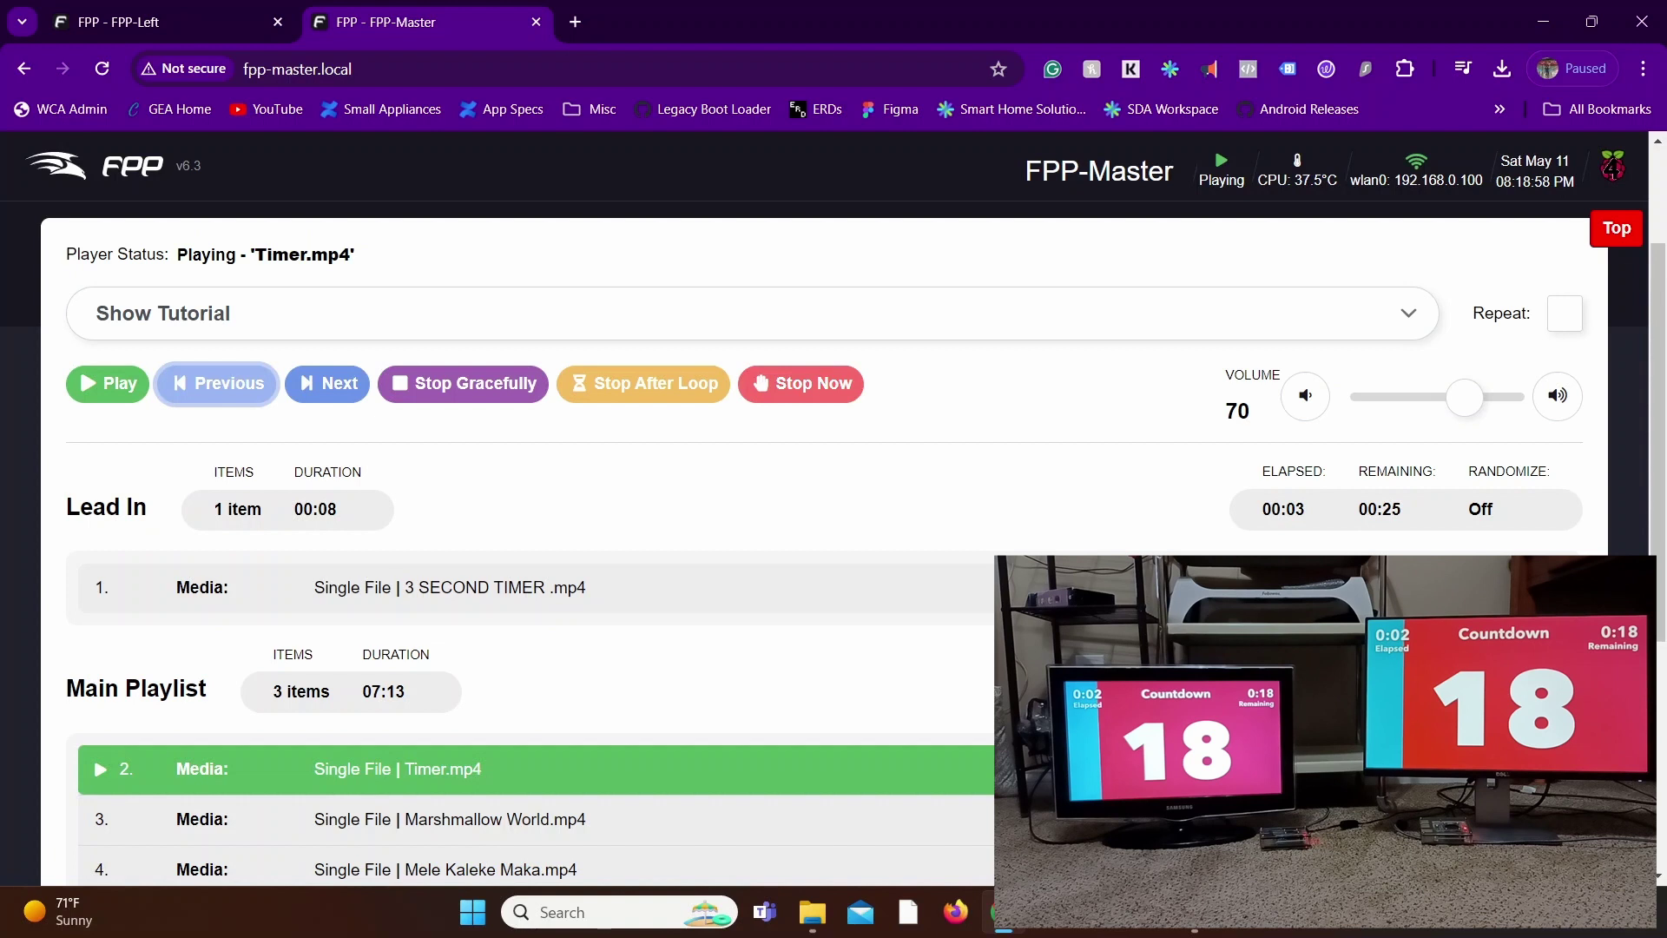
click(800, 384)
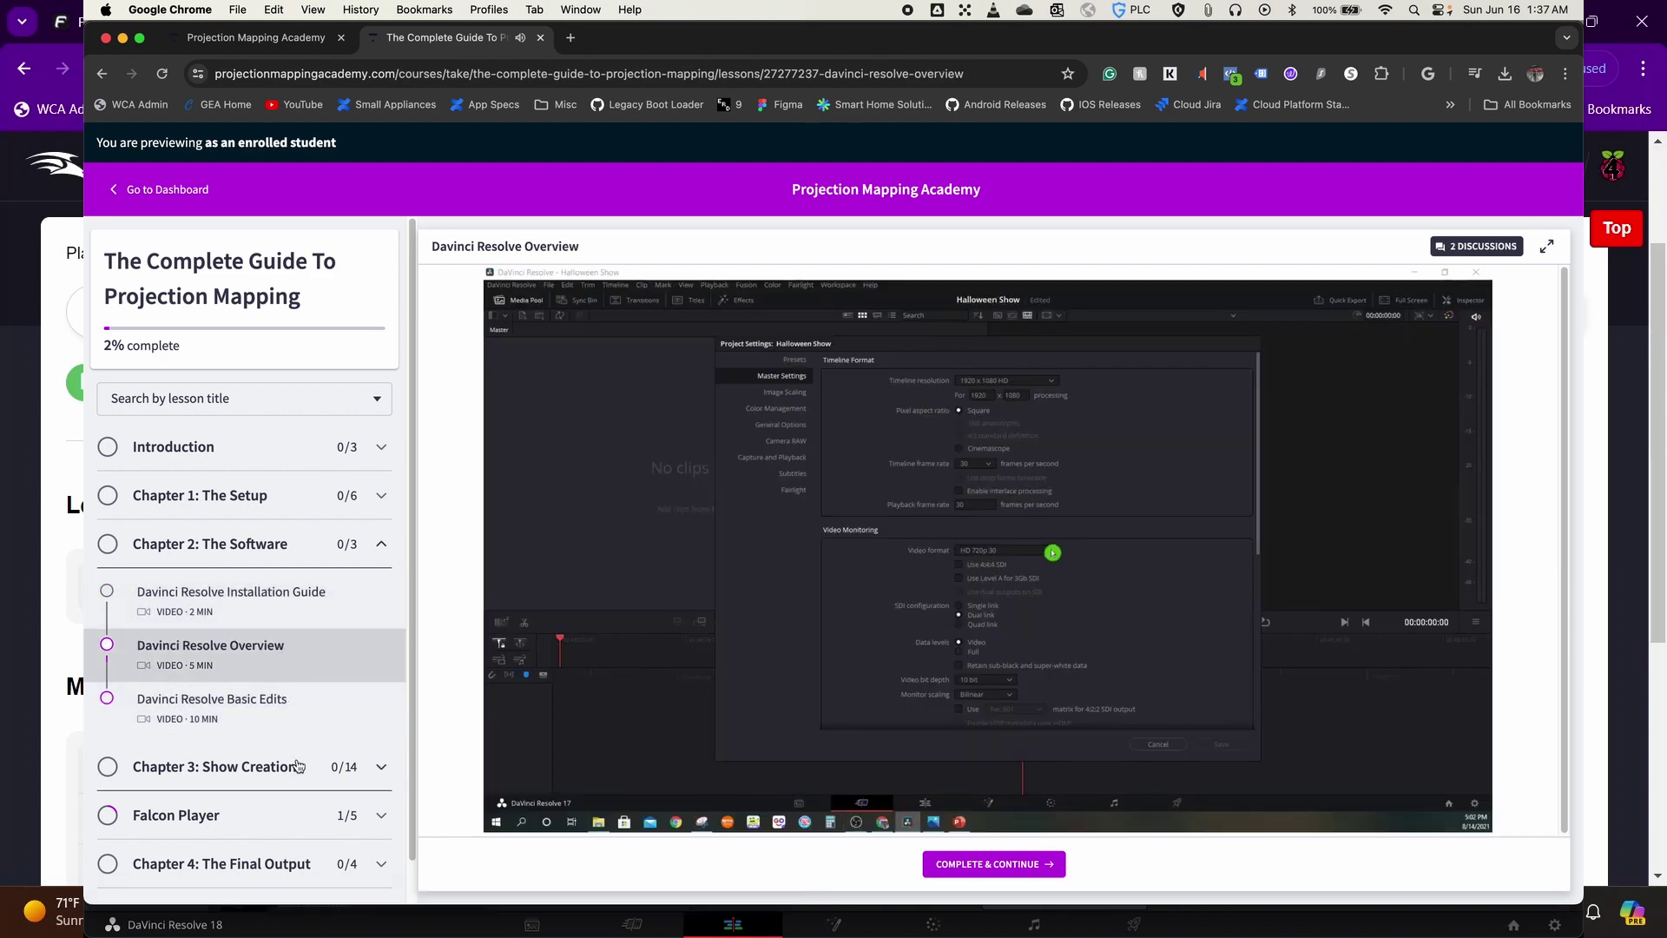
Browse the Chapter 3: Show Creation lessons, previewing the Mask Creation and Green Screen Workflow videos
click(297, 766)
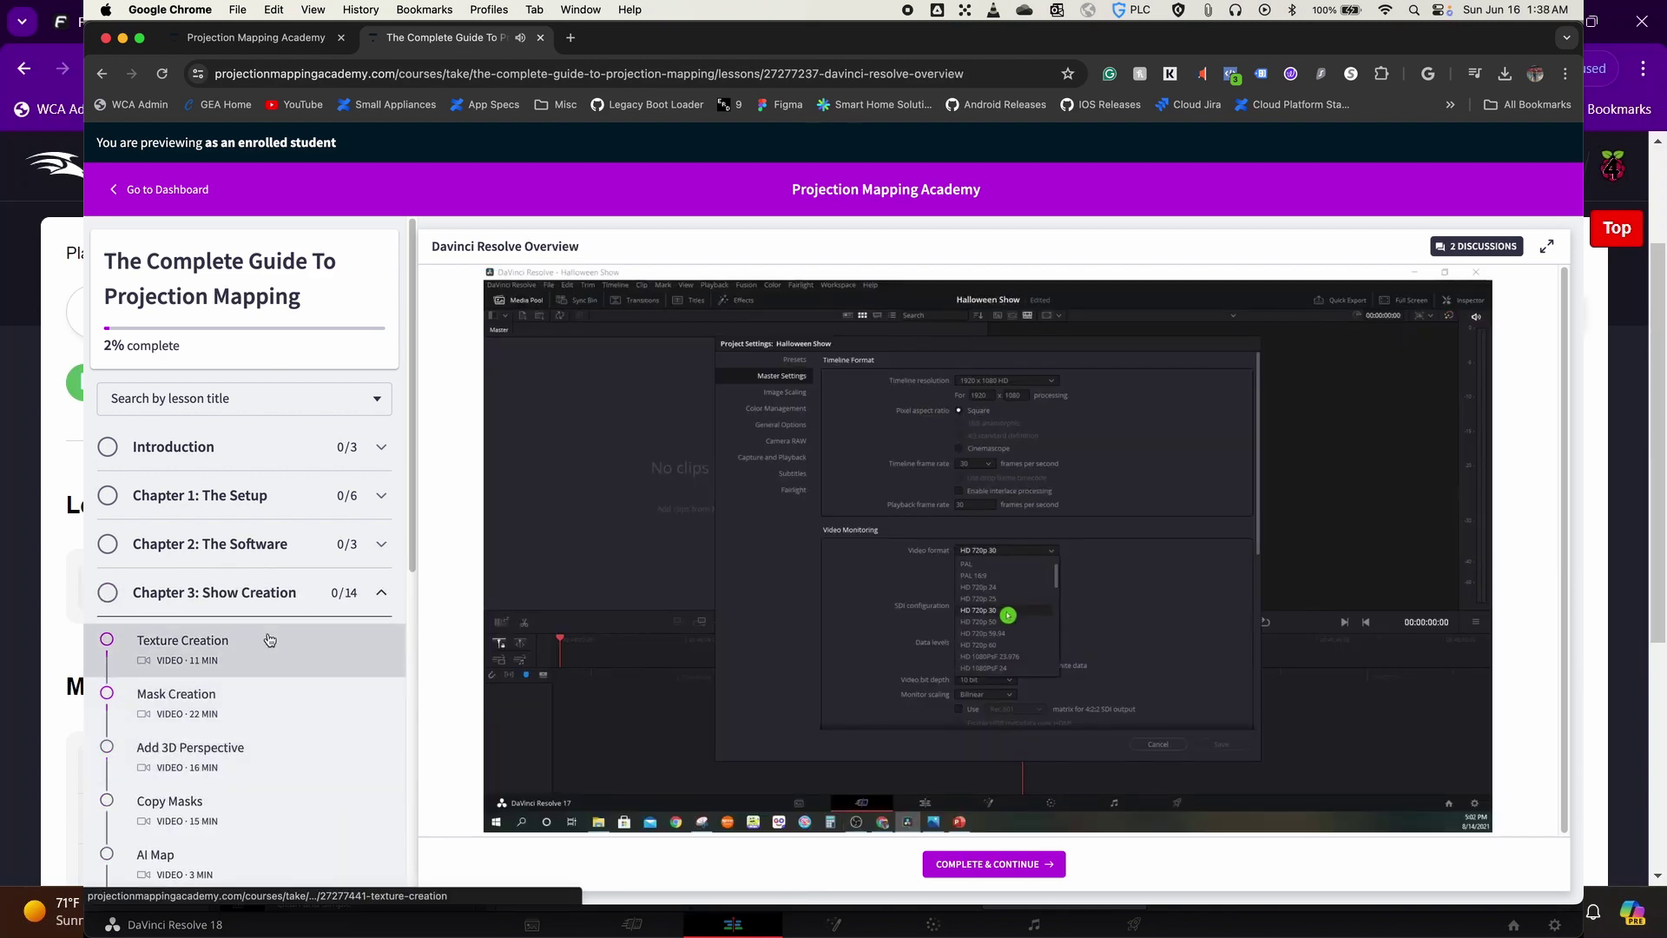
click(278, 640)
click(220, 716)
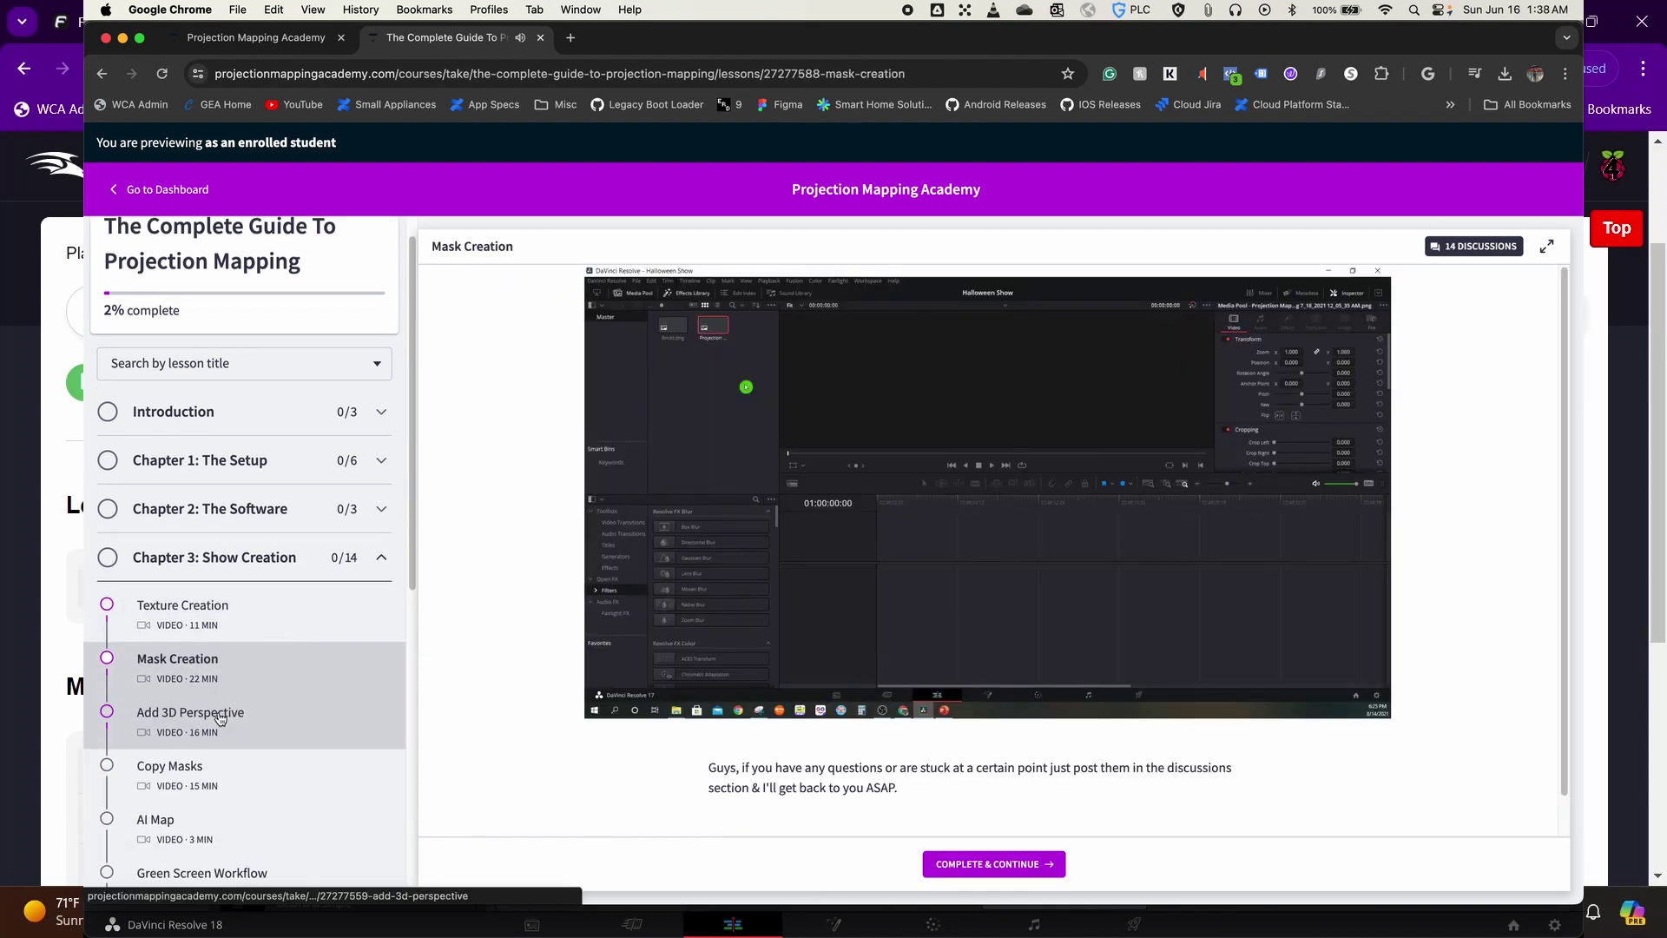
scroll(227, 704, down, 3)
click(209, 629)
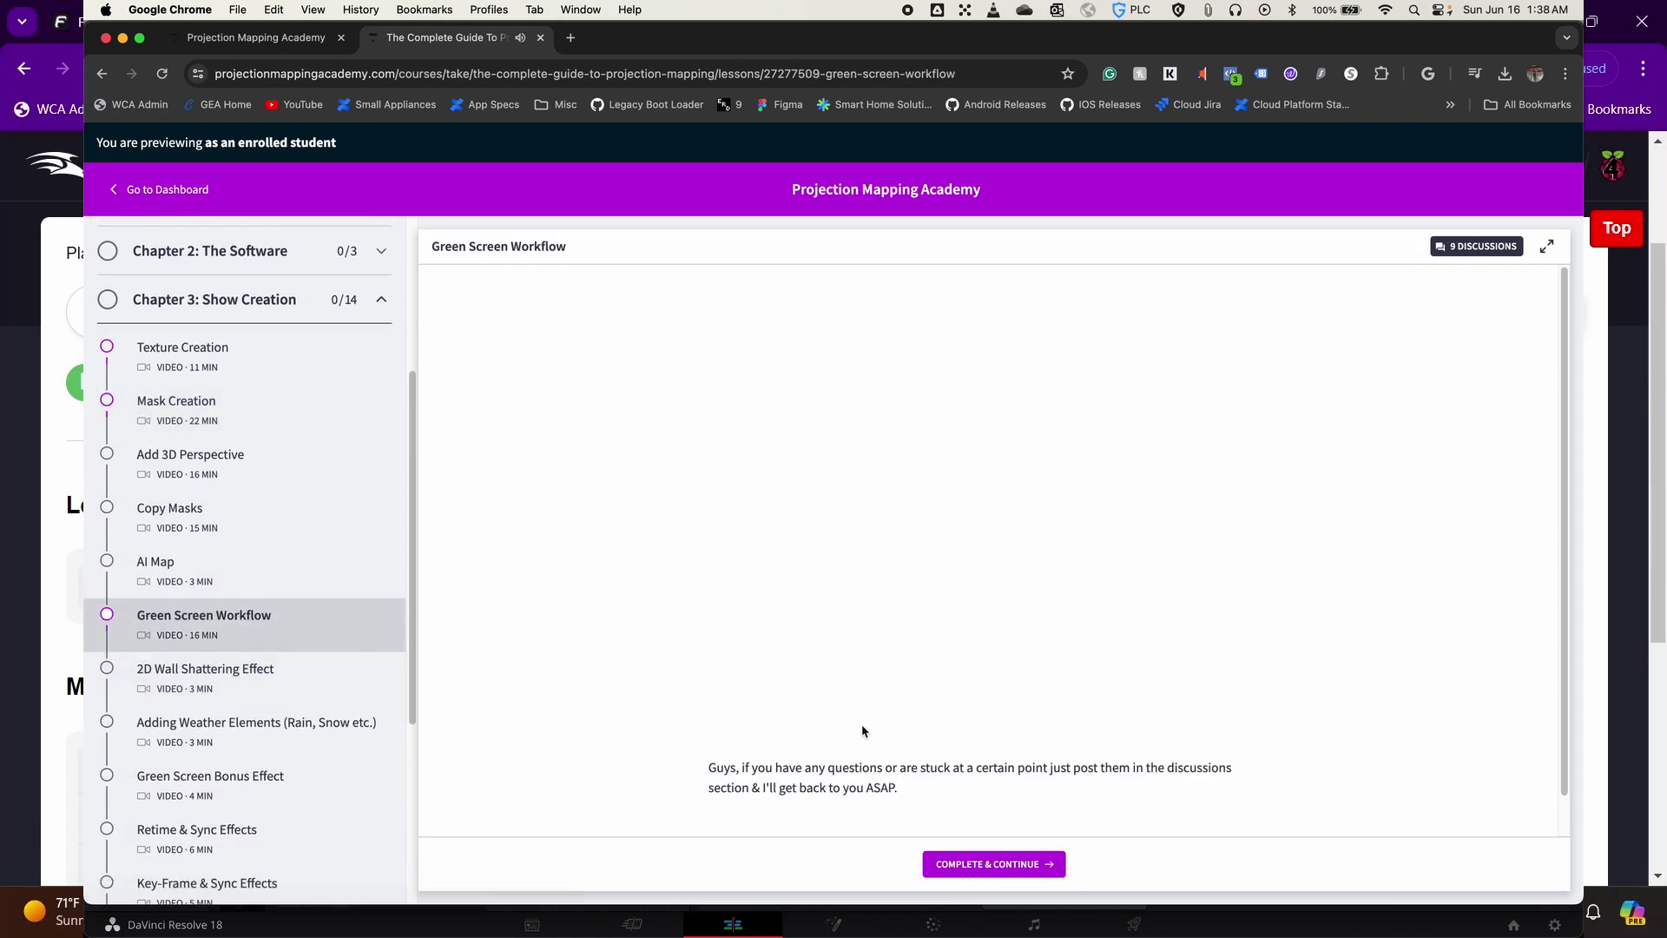
click(837, 704)
Open the Control Your Projector lesson in the Falcon Player chapter and review its video, commands, resource links and downloadable scripts
scroll(243, 694, down, 5)
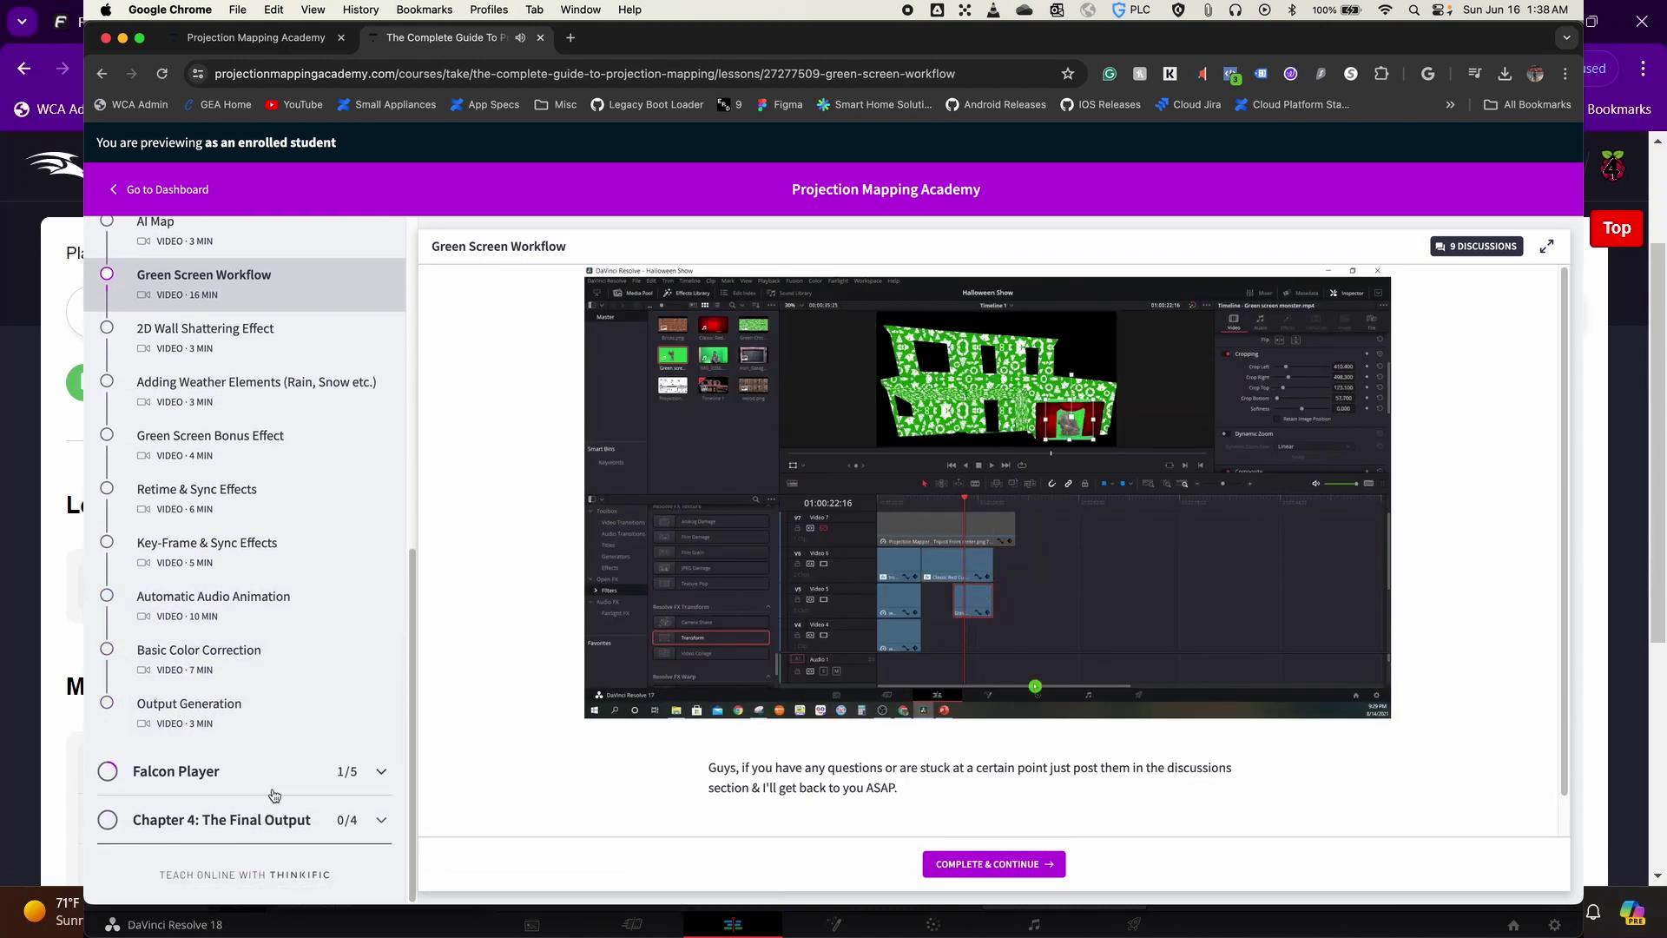
click(176, 771)
click(208, 754)
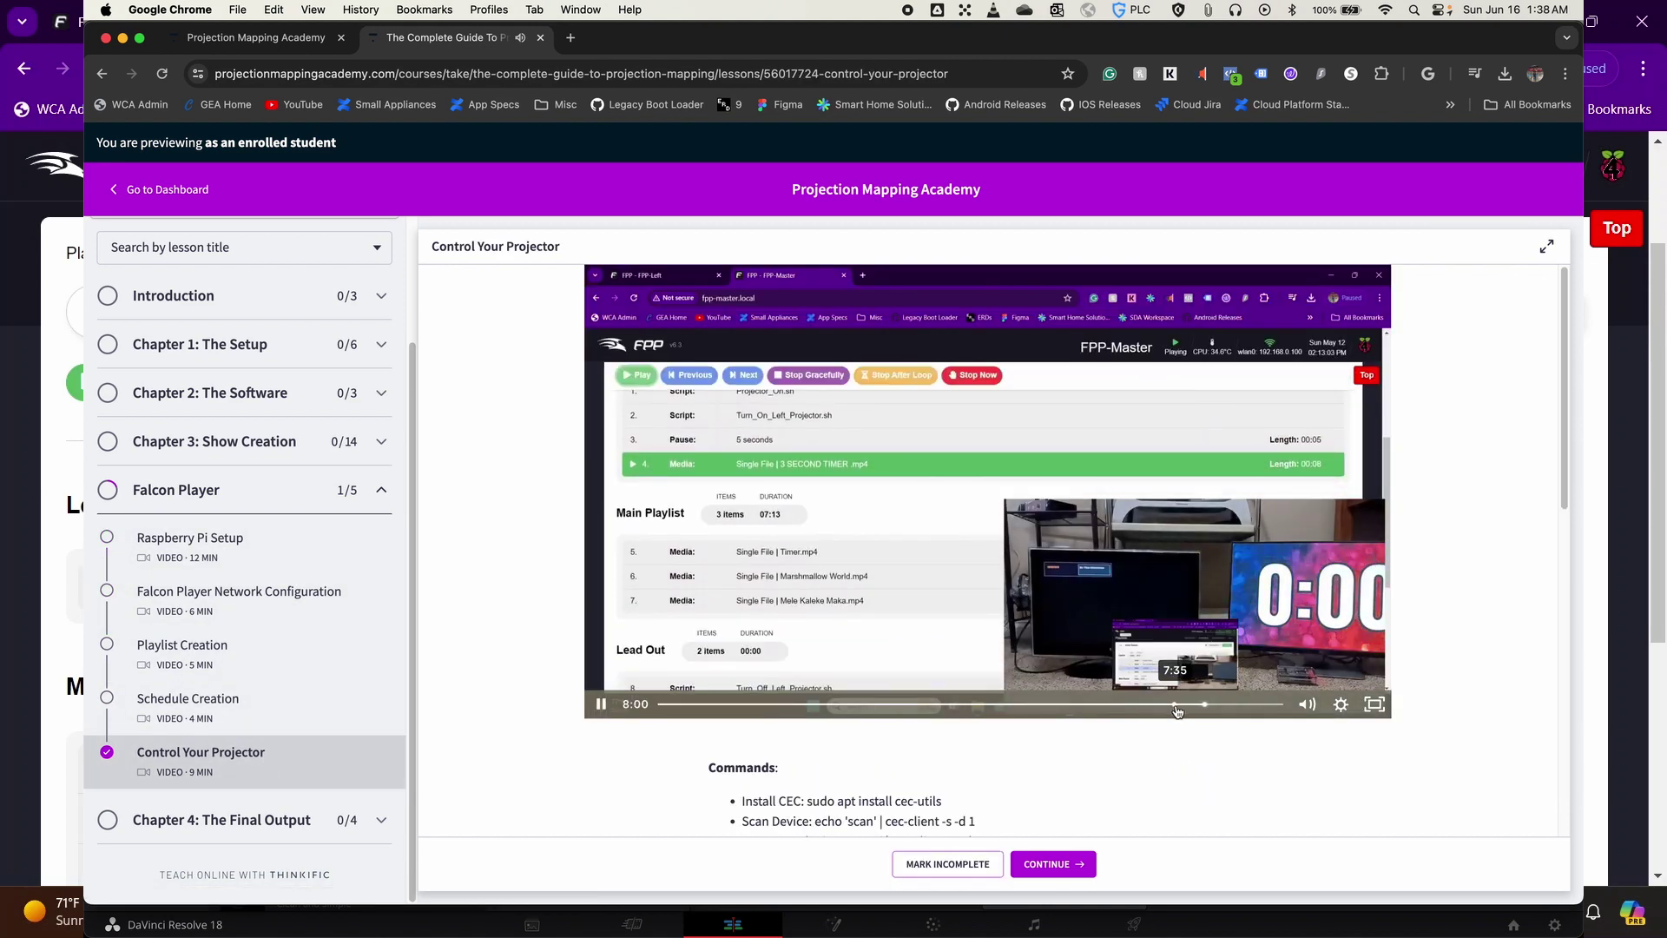
click(1176, 708)
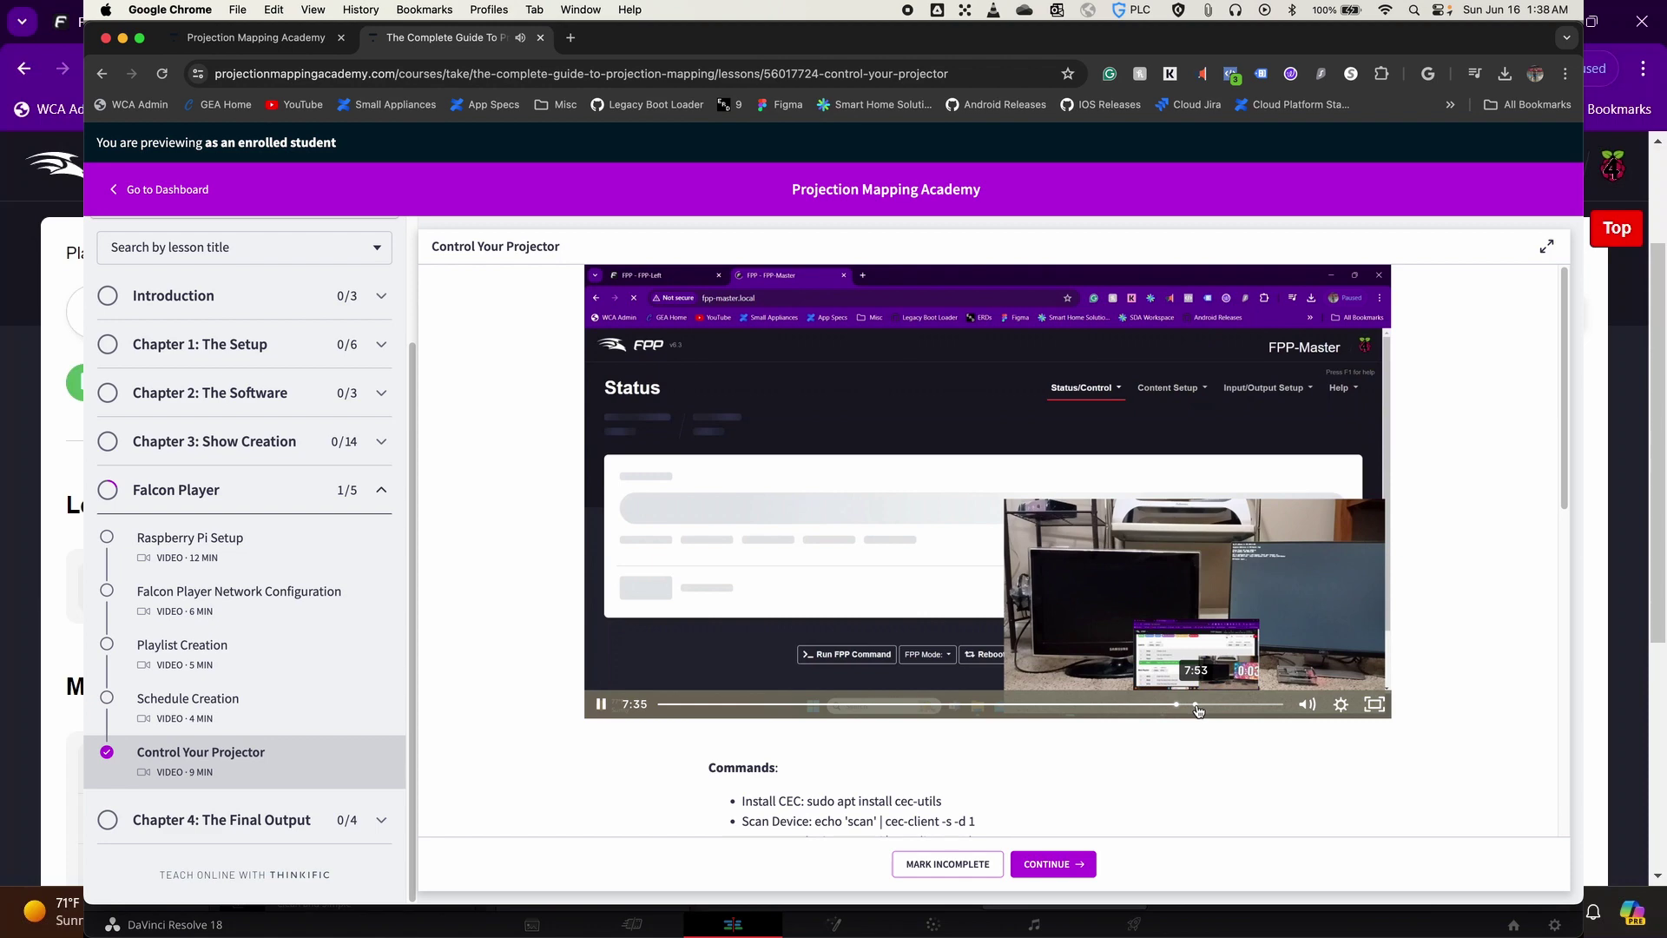
scroll(1198, 765, down, 10)
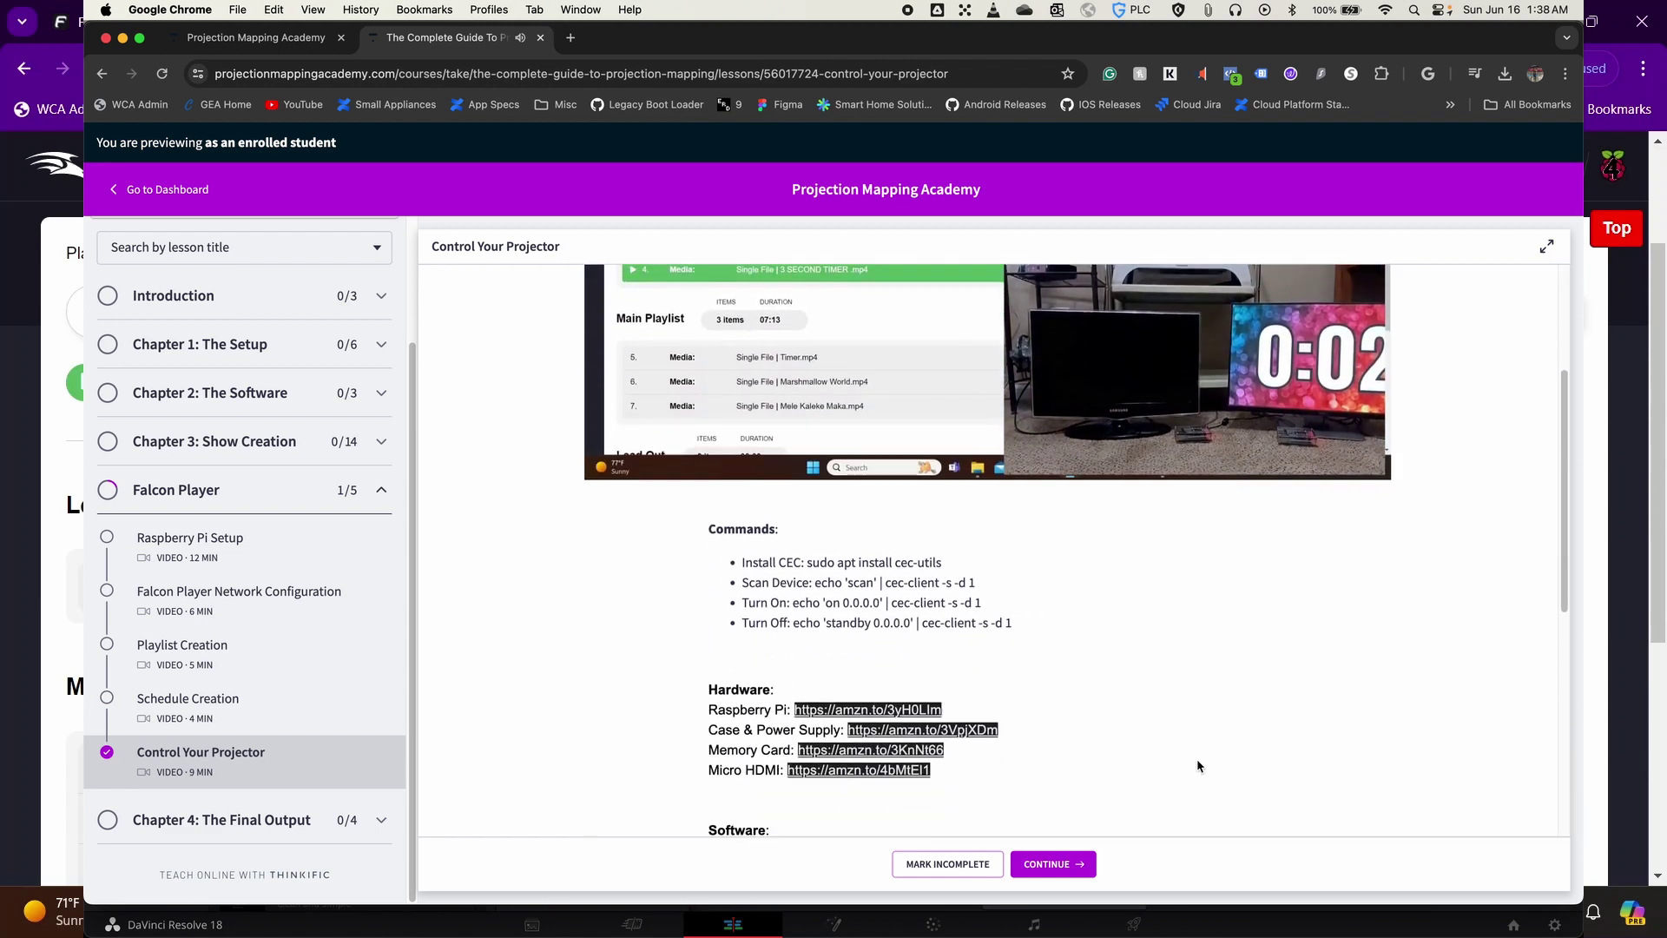
scroll(1199, 766, down, 2)
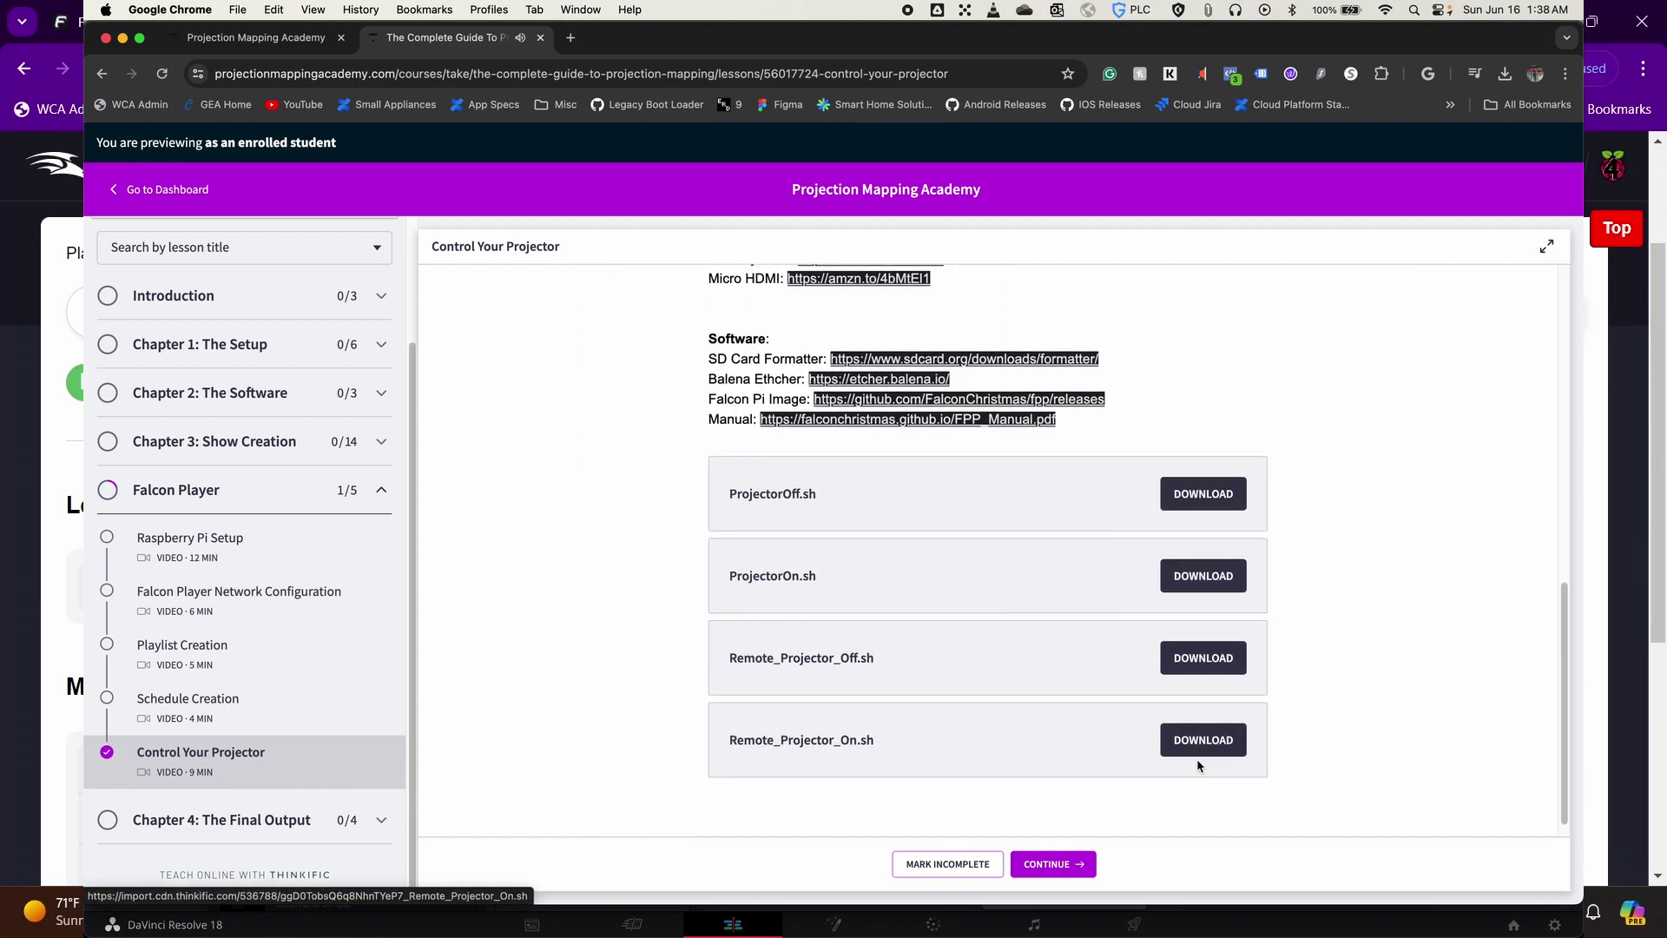